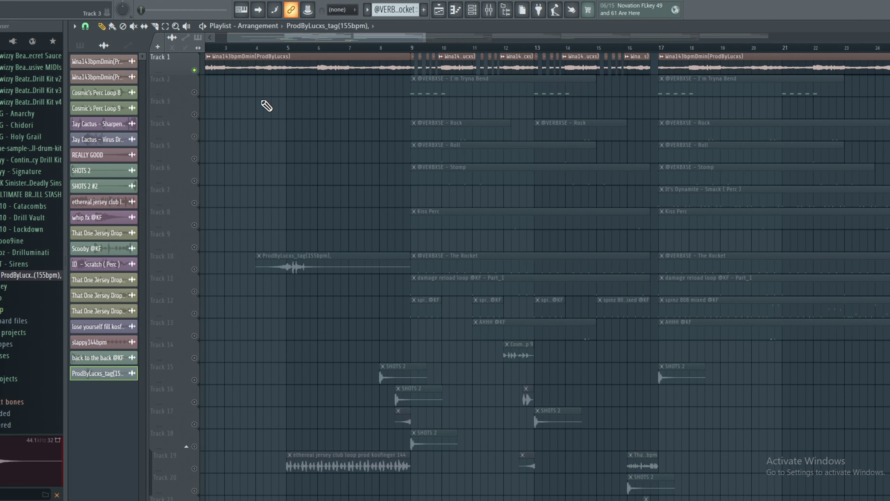
Play the arrangement with only the Track 1 sample loop audible and examine its chops from bar 9 to bar 17
scroll(264, 105, "up", 5)
key("space")
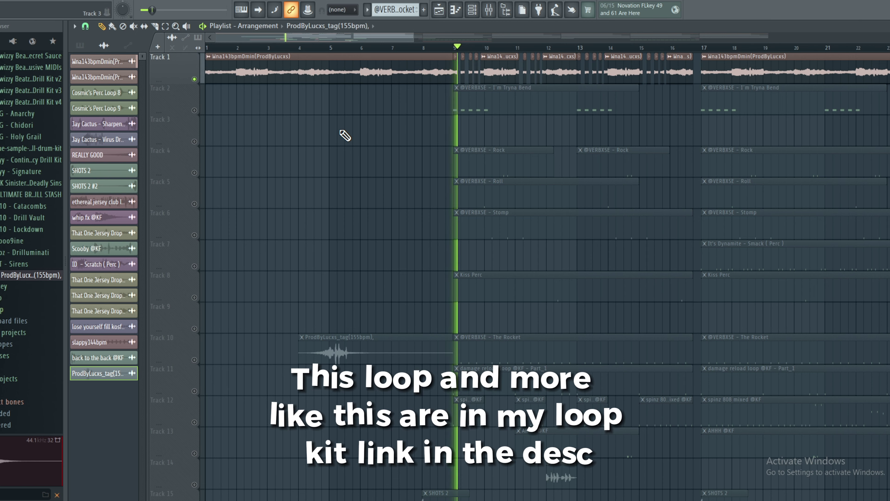
scroll(497, 88, "up", 3, "ctrl")
scroll(497, 88, "up", 3, "ctrl")
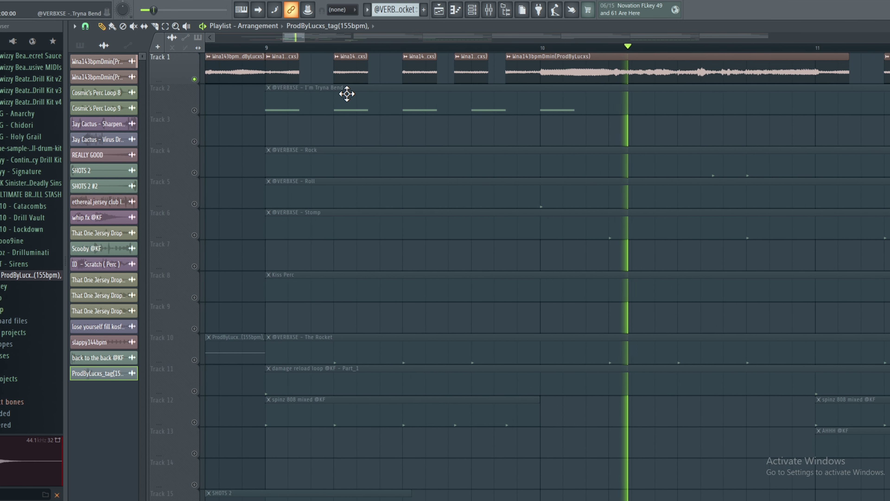
scroll(403, 116, "down", 4, "ctrl")
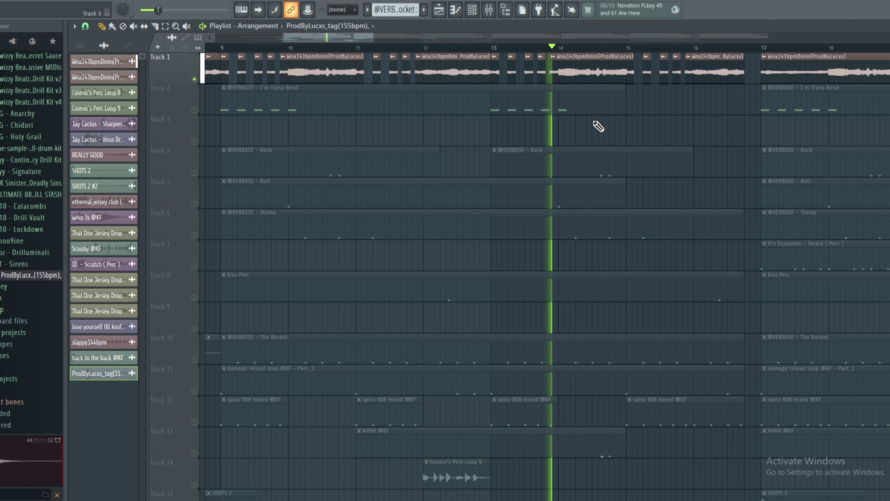
scroll(654, 129, "up", 4, "ctrl")
scroll(593, 91, "down", 8, "ctrl")
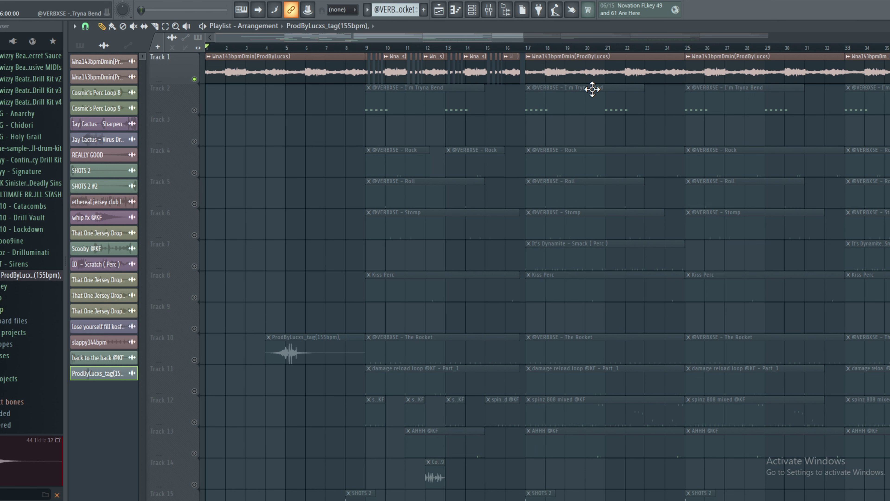
right_click(195, 111)
scroll(345, 54, "up", 4, "ctrl")
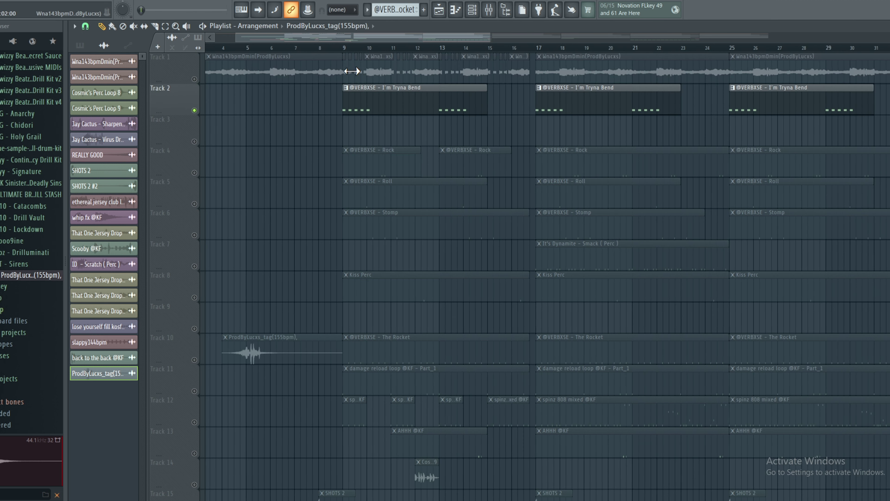
double_click(372, 101)
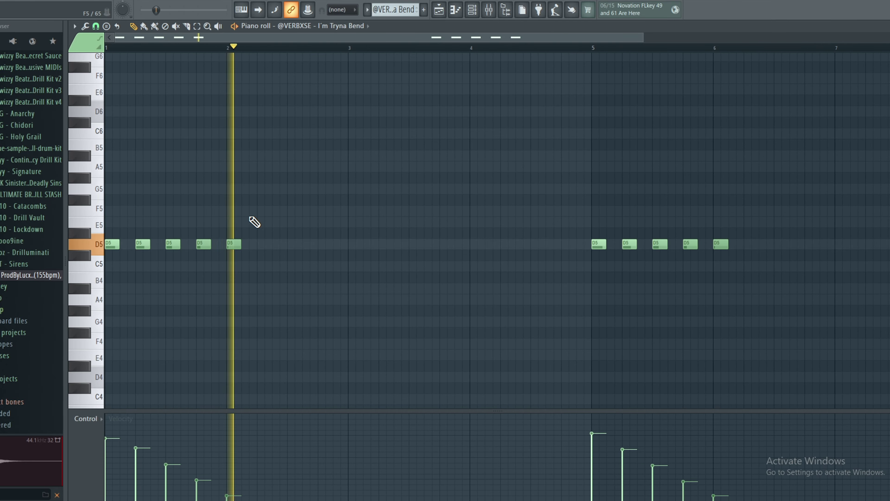
scroll(241, 228, "down", 2, "ctrl")
left_click(419, 46)
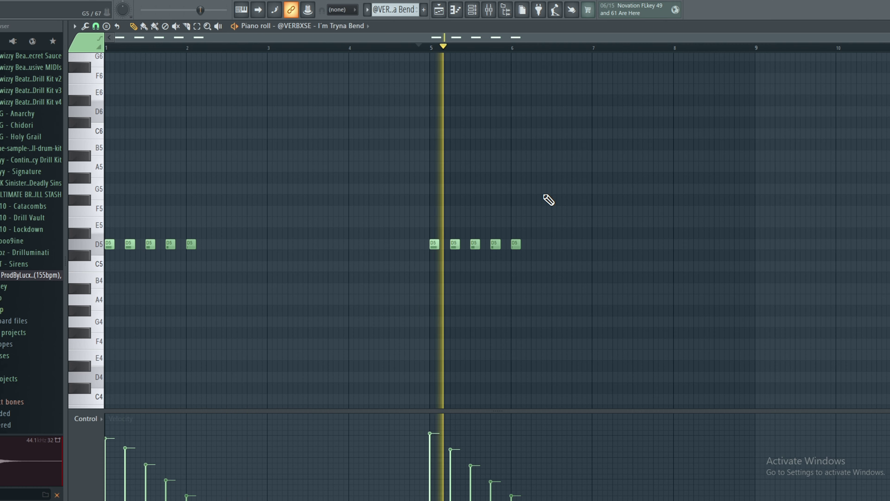
left_click(558, 211)
right_click(557, 211)
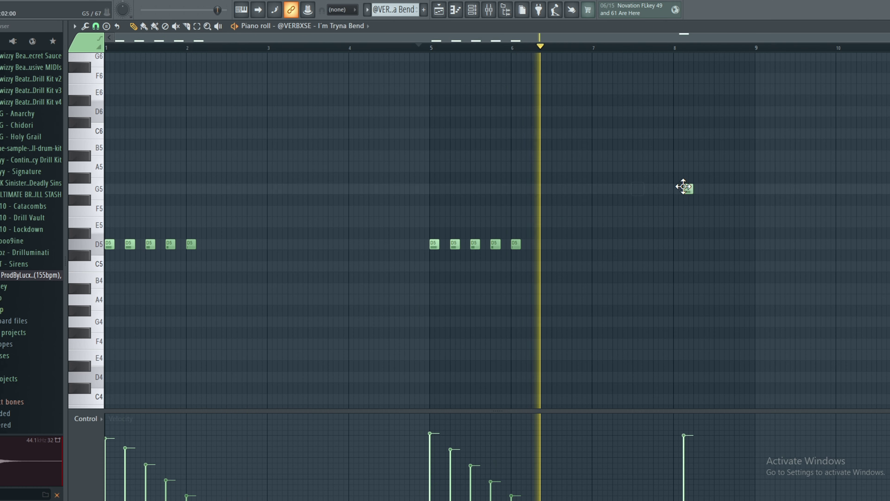
key("F5")
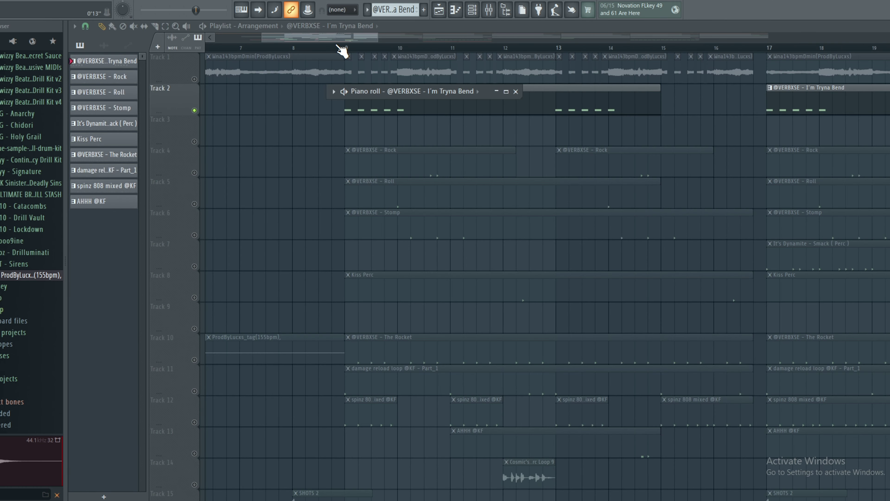
left_click(196, 172)
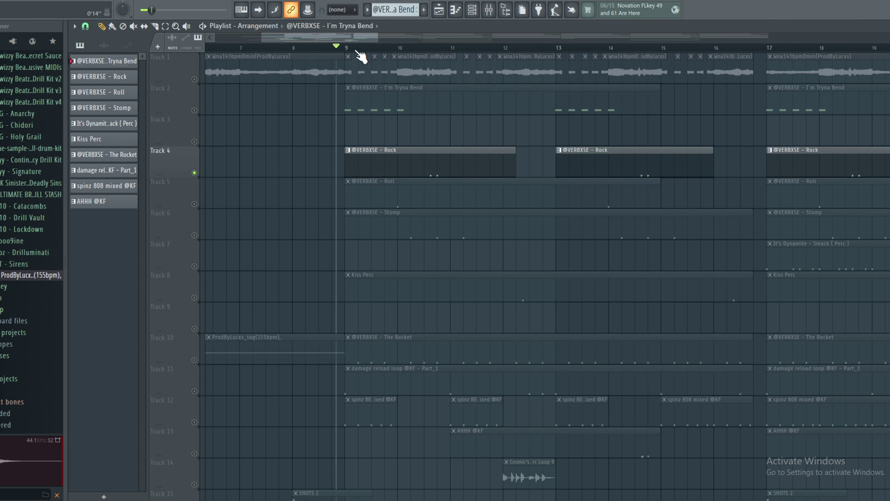
left_click(507, 92)
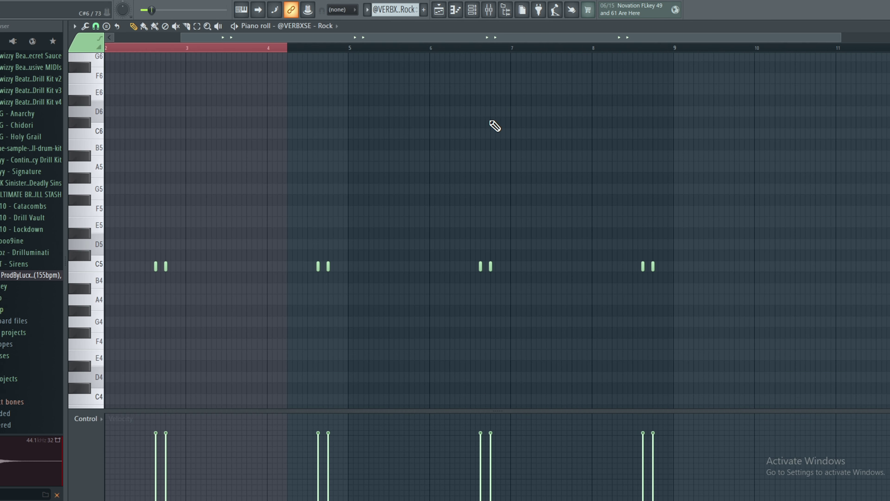
key("space")
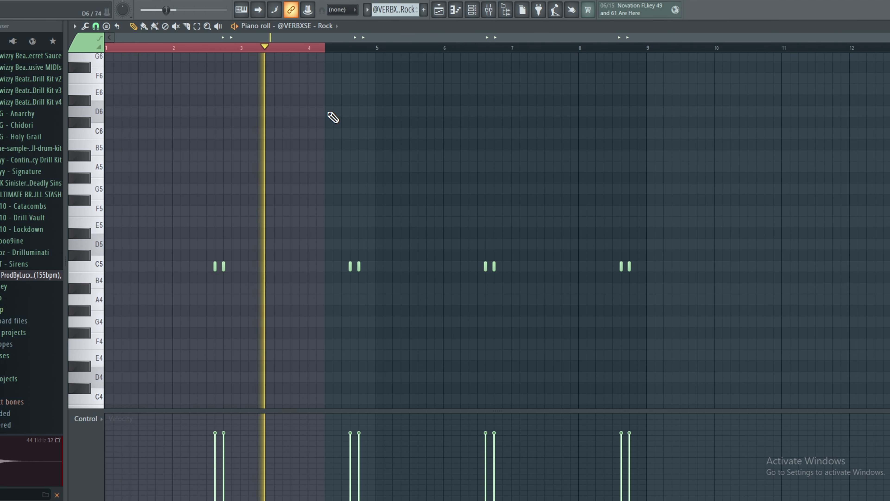
double_click(340, 47)
left_click(340, 48)
left_click(474, 48)
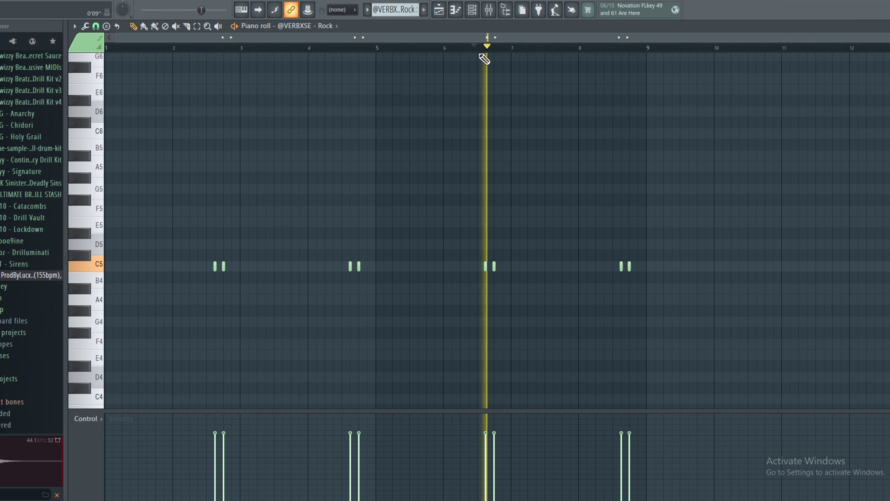
left_click(575, 48)
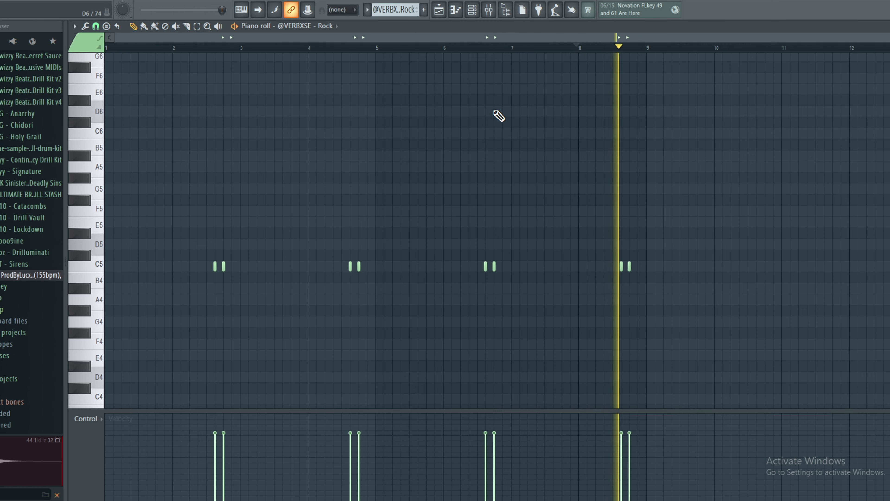
key("F5")
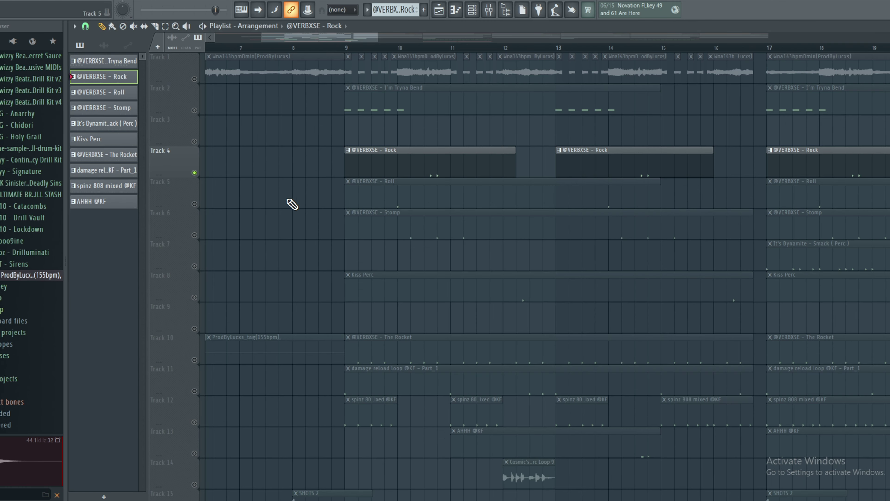
left_click(195, 204)
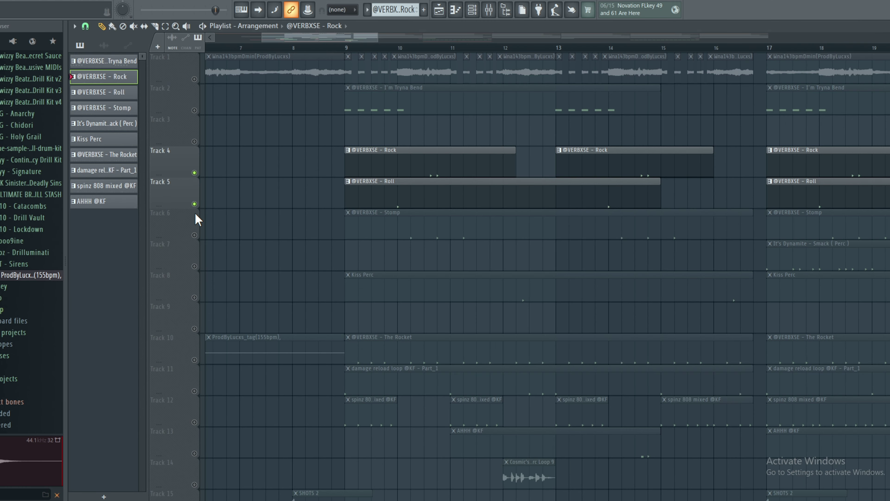
double_click(366, 191)
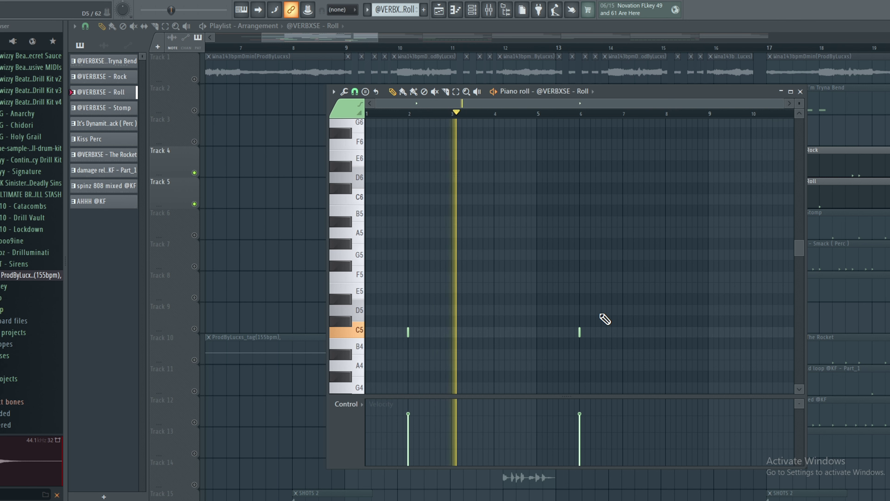
scroll(570, 309, "up", 2)
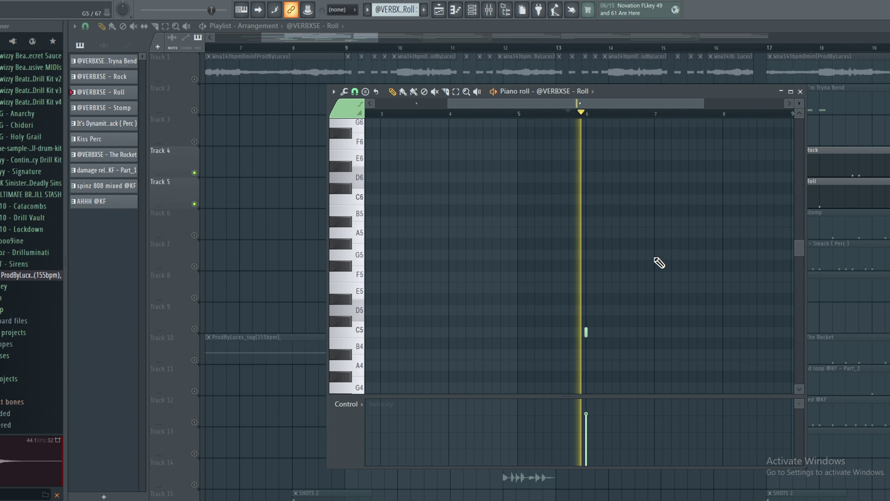
scroll(649, 270, "down", 2)
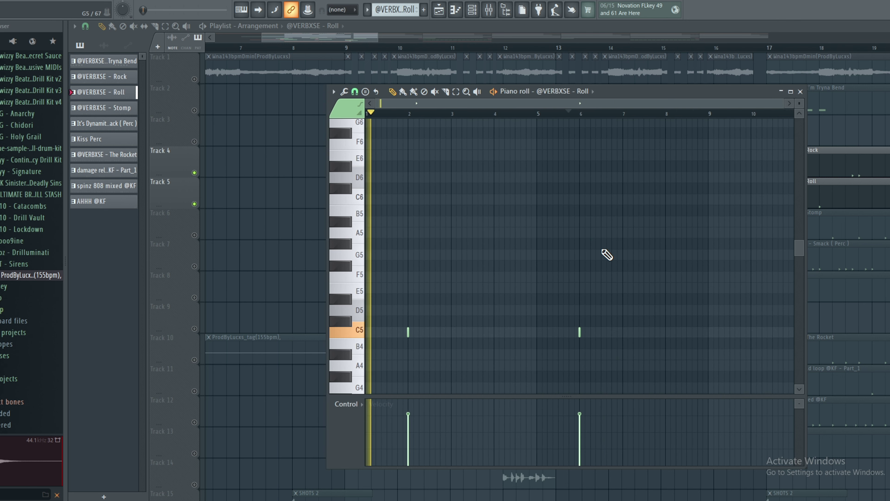
left_click(800, 91)
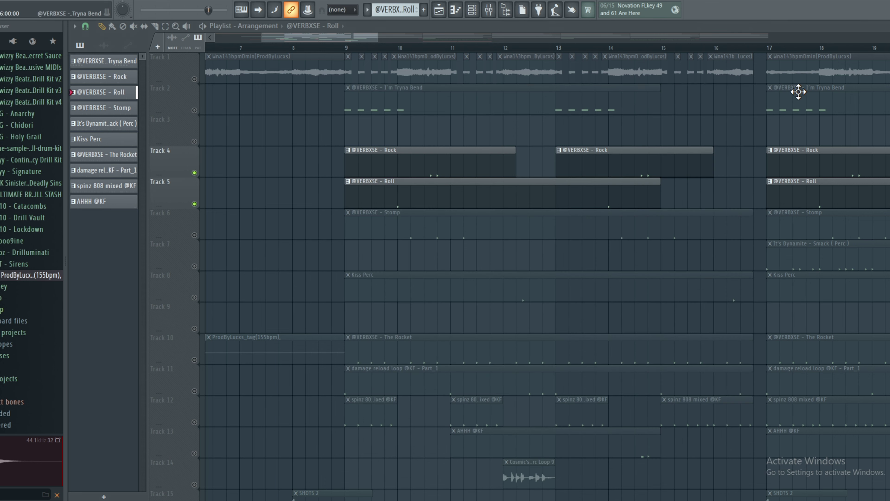
left_click(196, 234)
left_click(195, 235)
left_click(196, 235)
right_click(196, 235)
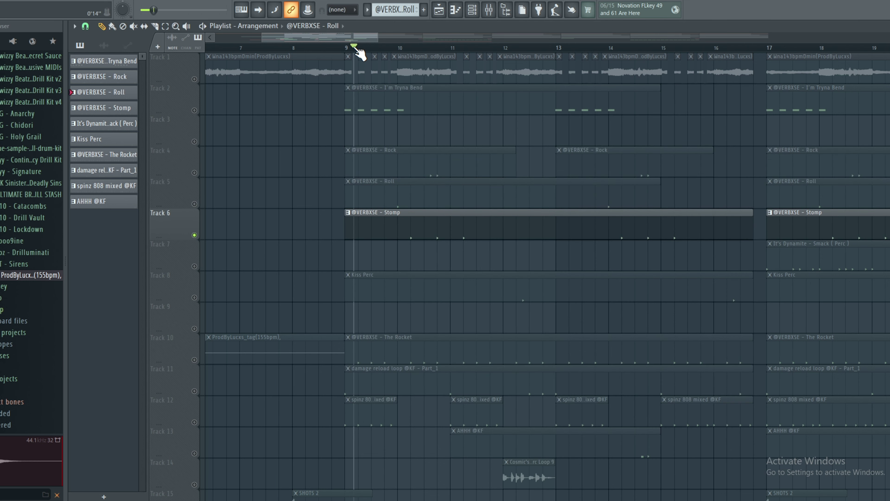
double_click(461, 226)
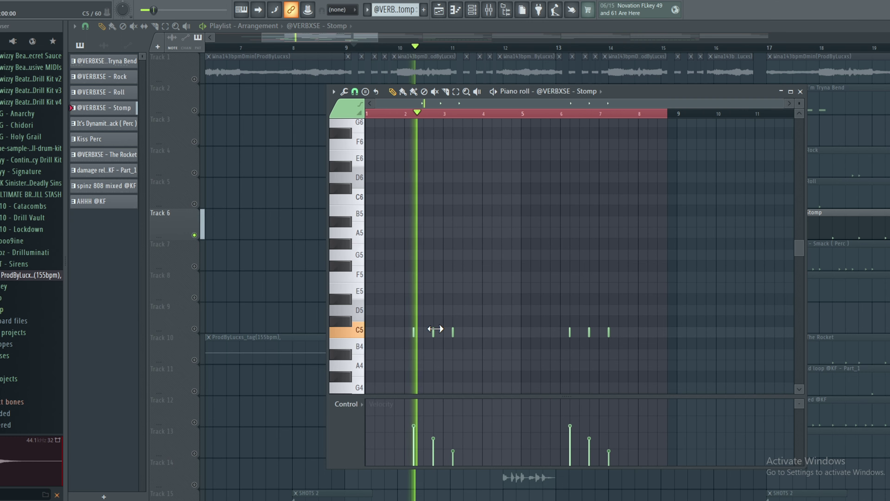
scroll(470, 360, "down", 4)
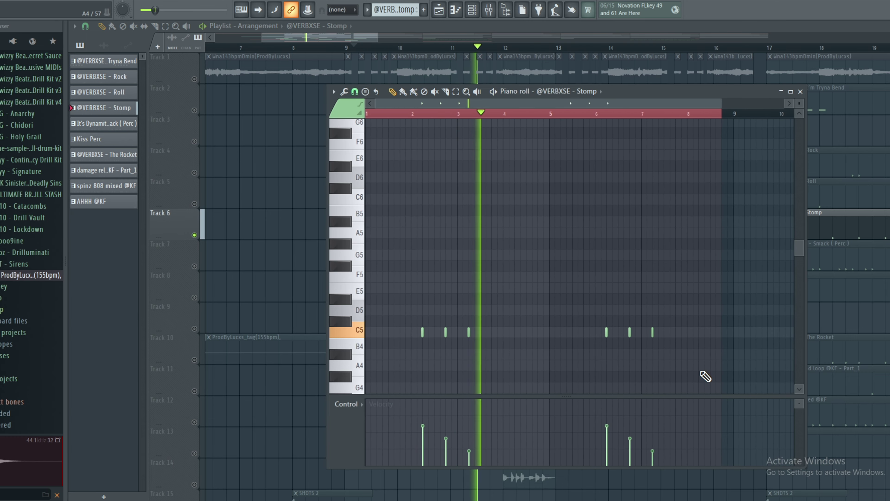
scroll(665, 329, "up", 3)
left_click(518, 113)
scroll(600, 313, "down", 3)
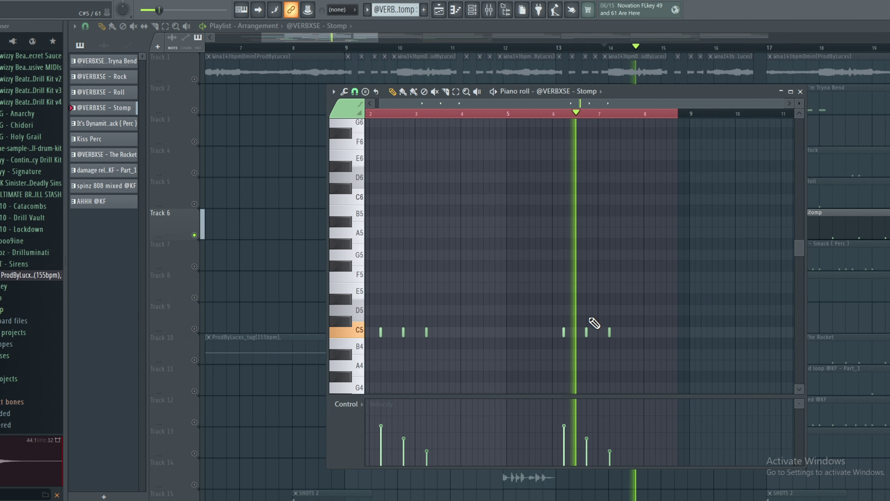
left_click(800, 91)
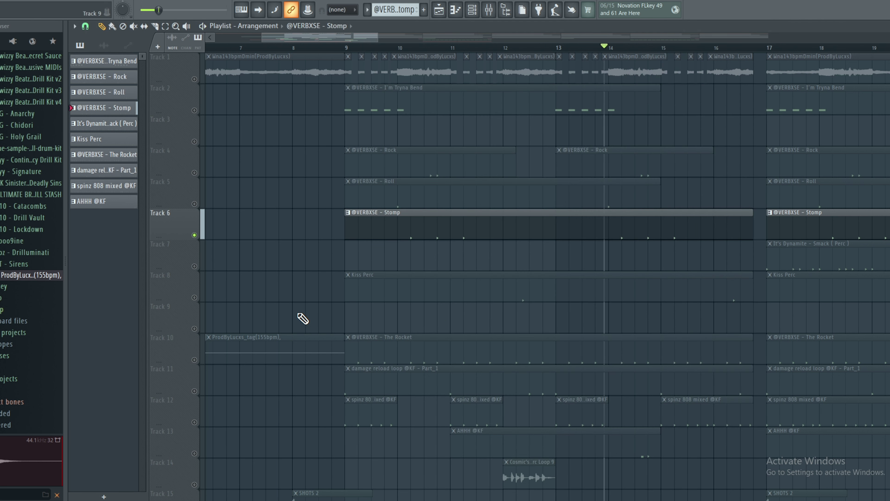
Solo Track 8 and play the Kiss Perc pattern in the piano roll to review where its hits fall
left_click(196, 298)
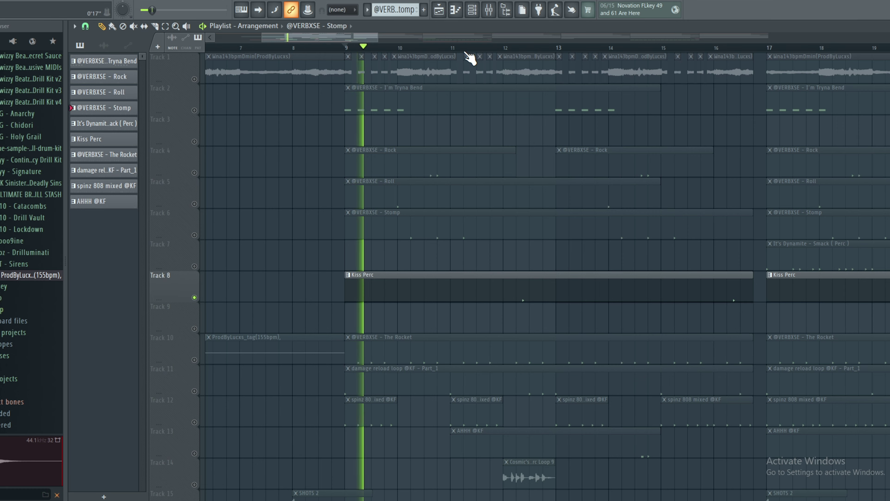
double_click(558, 292)
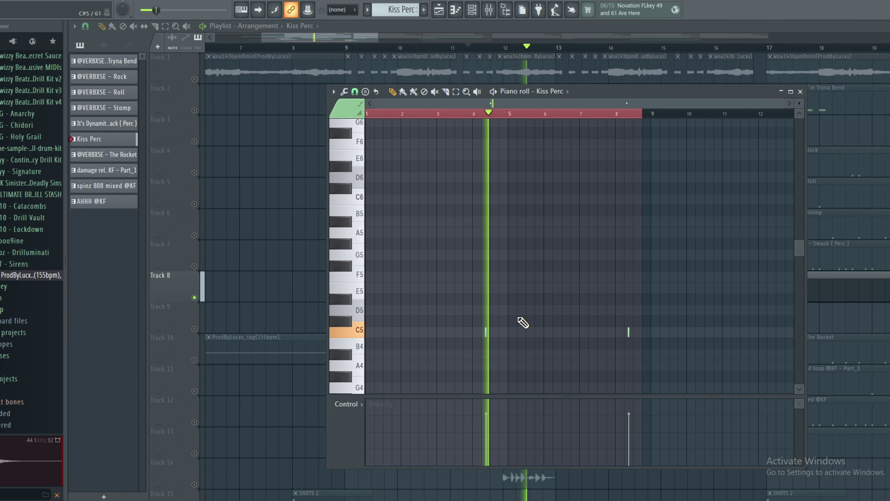
scroll(496, 333, "up", 2)
scroll(491, 340, "down", 4)
scroll(669, 325, "up", 2)
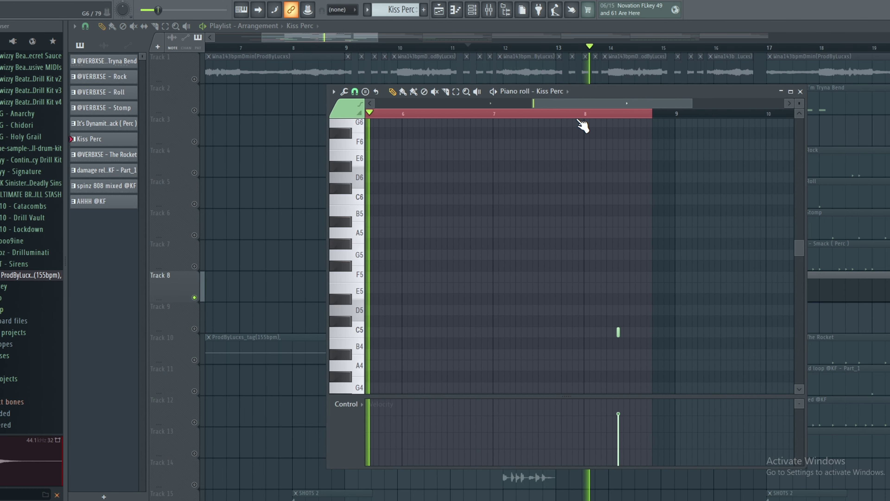
left_click(577, 115)
scroll(645, 274, "down", 3)
scroll(498, 340, "up", 2)
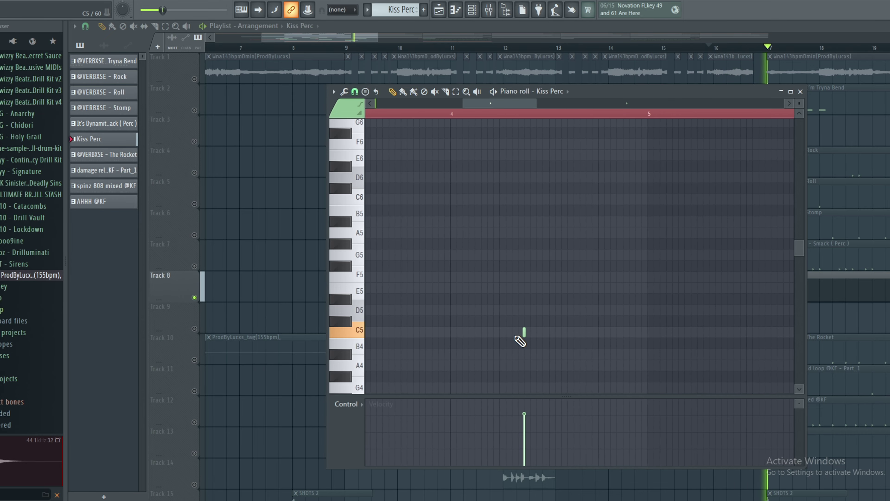
scroll(519, 340, "down", 2)
key("space")
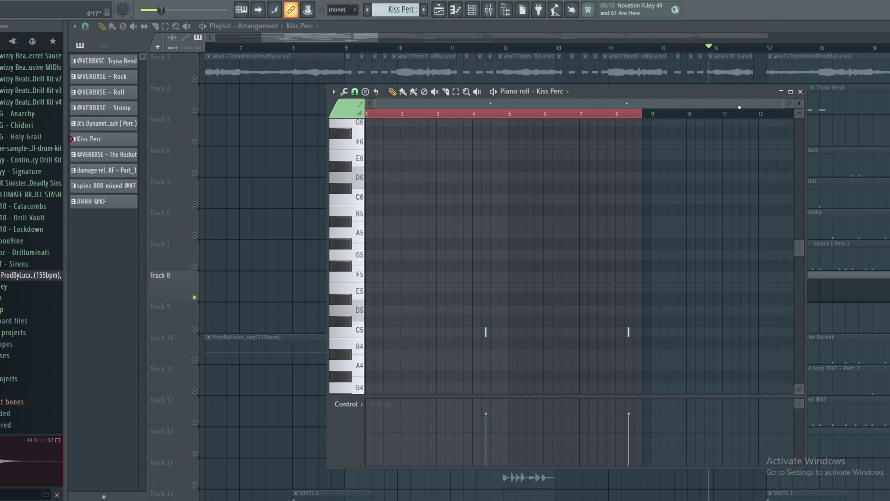
left_click(801, 92)
Unmute Tracks 10 and 11 and mute Track 8 so only the two hi-hat and loop tracks are audible
scroll(606, 233, "down", 2)
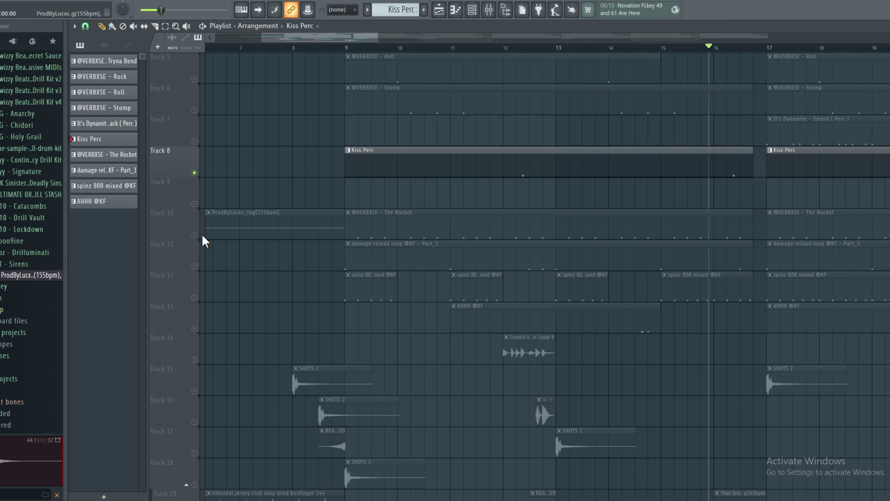
left_click(194, 235)
left_click(194, 235)
left_click(195, 235)
left_click(195, 267)
left_click(195, 173)
double_click(365, 236)
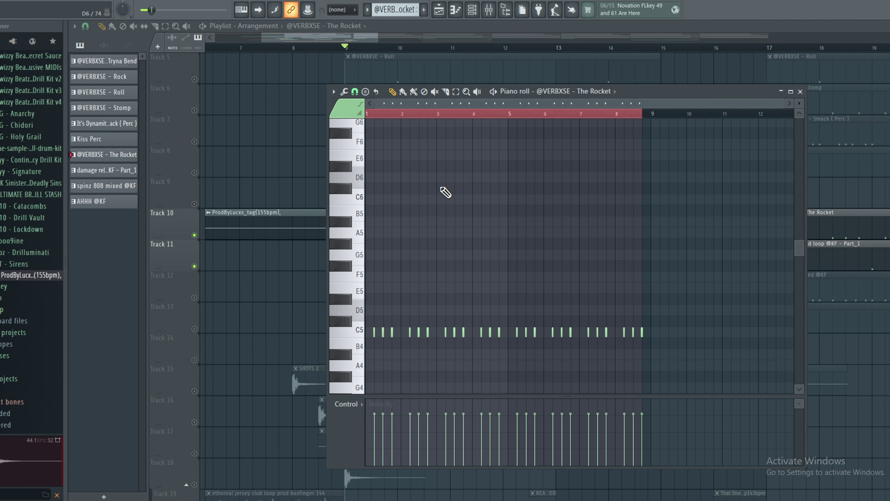
key("space")
scroll(385, 268, "up", 3)
scroll(409, 307, "down", 2)
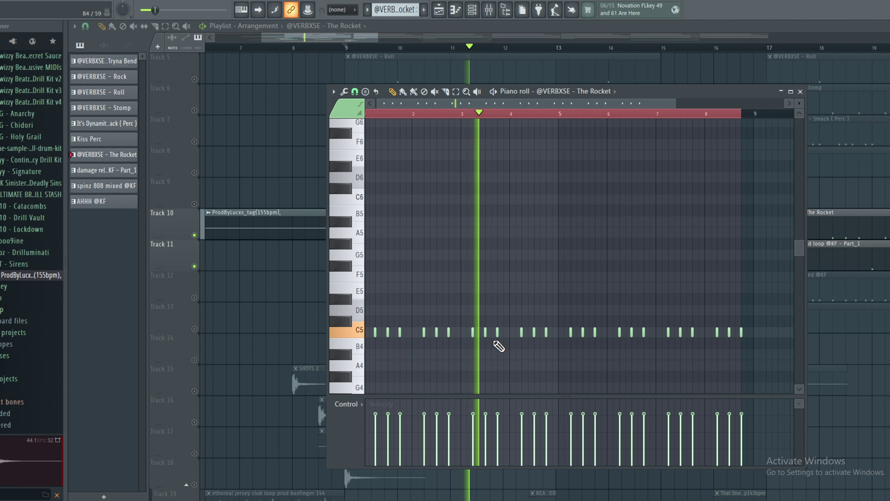
scroll(530, 340, "up", 2)
scroll(561, 345, "down", 3)
scroll(603, 354, "up", 3)
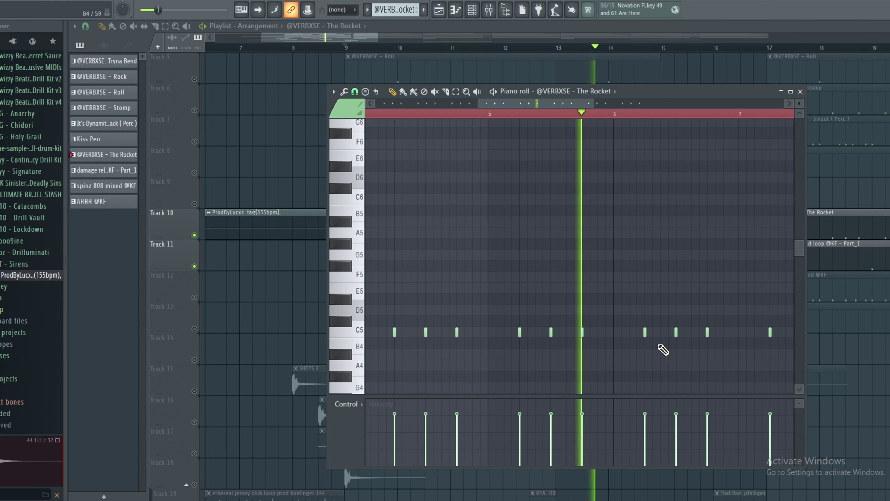
scroll(687, 354, "down", 3)
scroll(663, 337, "up", 2)
scroll(722, 365, "down", 2)
scroll(722, 379, "up", 2)
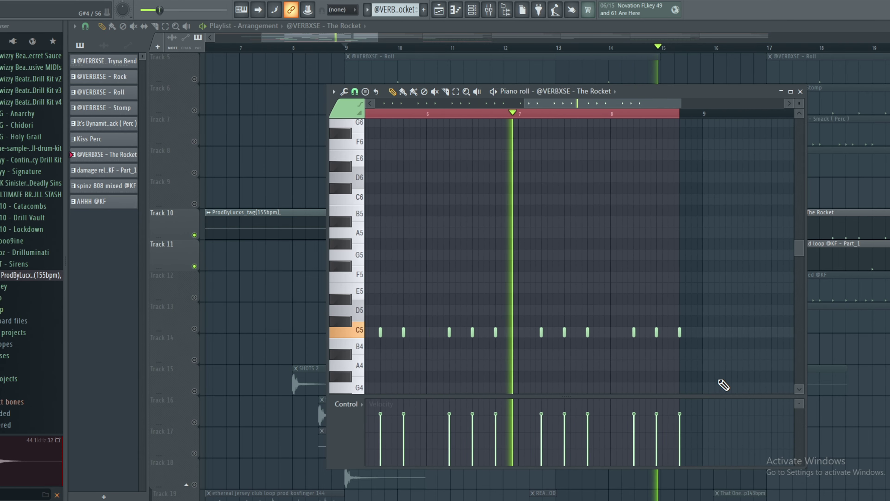
scroll(682, 382, "up", 1)
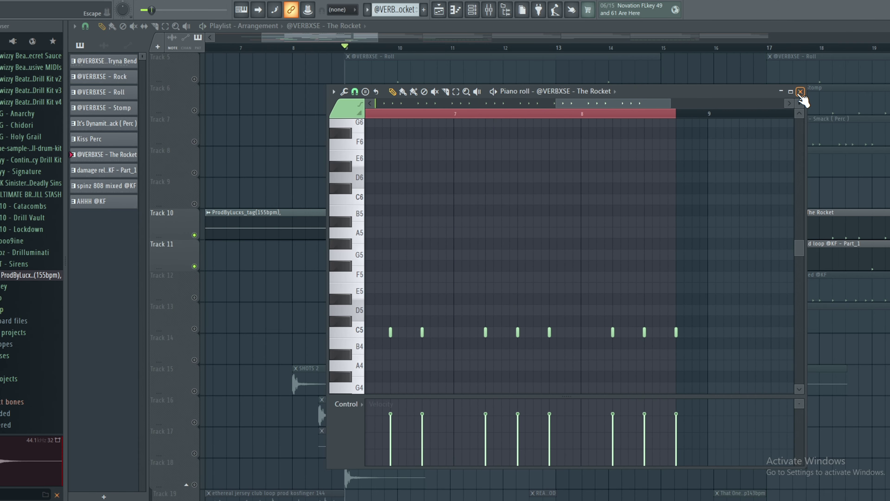
left_click(800, 92)
double_click(413, 261)
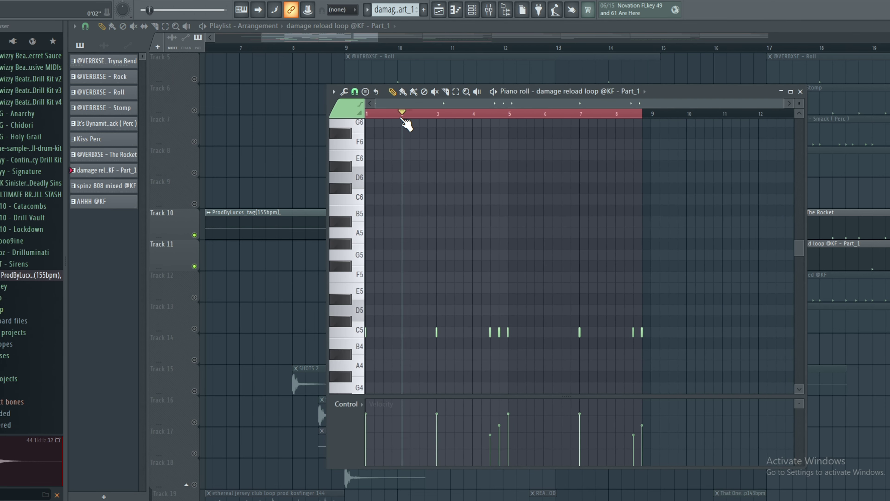
scroll(425, 325, "up", 2, "ctrl")
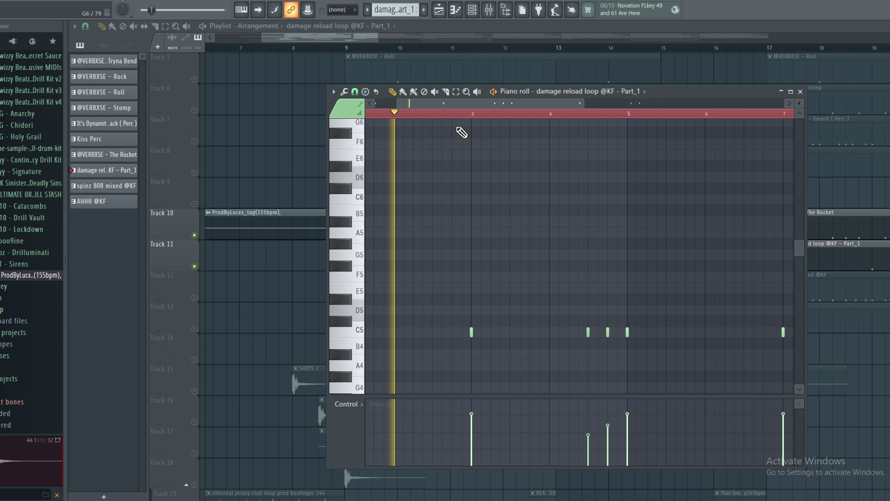
scroll(580, 291, "down", 2, "ctrl")
scroll(580, 291, "up", 2, "ctrl")
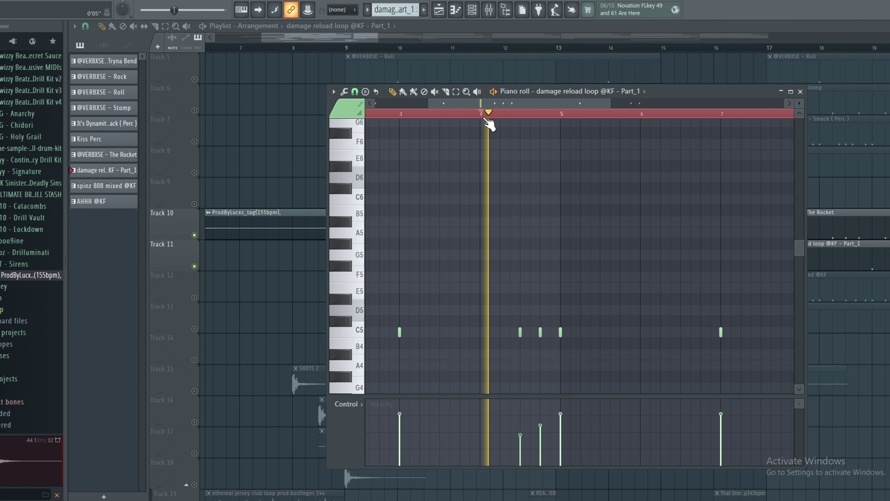
scroll(480, 290, "down", 1, "ctrl")
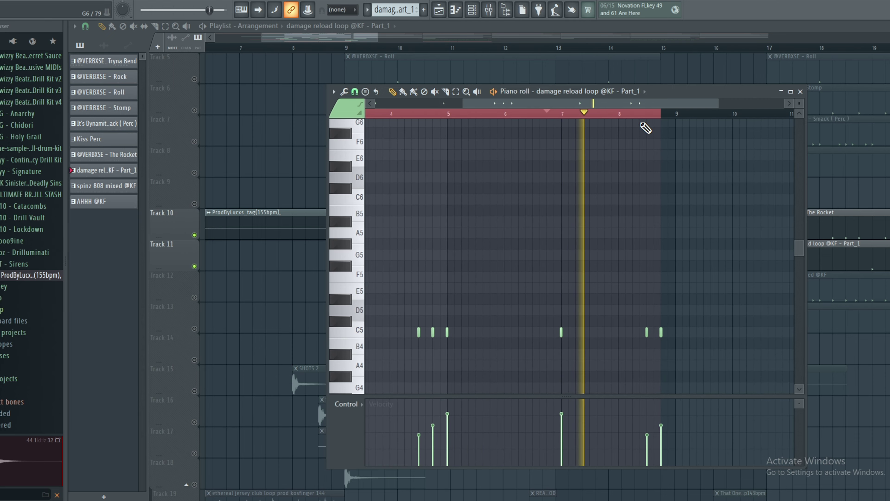
left_click(800, 91)
scroll(281, 309, "down", 2, "ctrl")
left_click(194, 297)
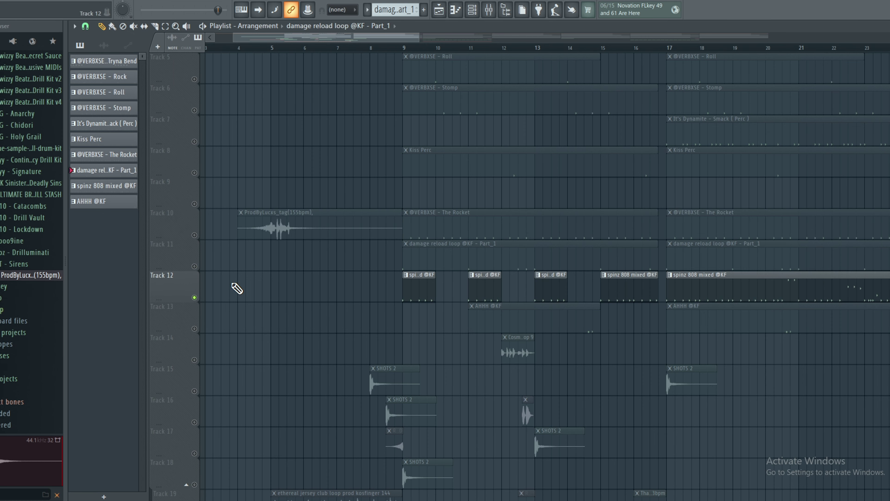
scroll(435, 302, "up", 2, "ctrl")
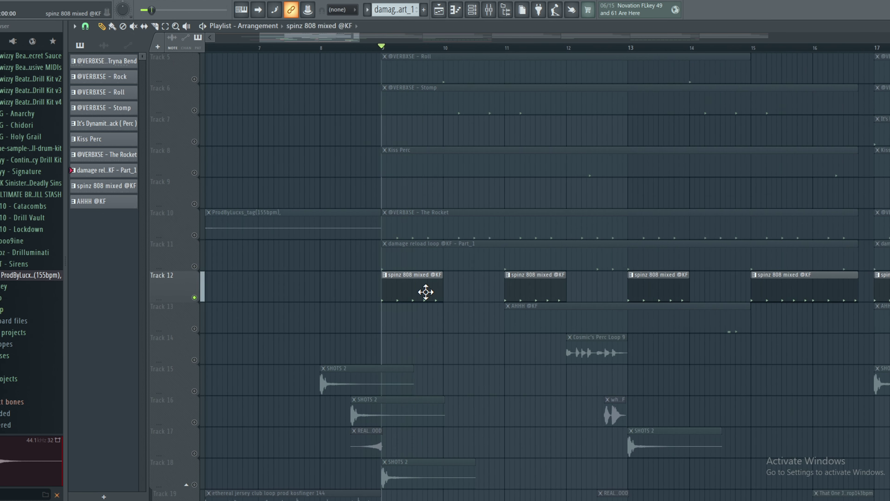
double_click(423, 292)
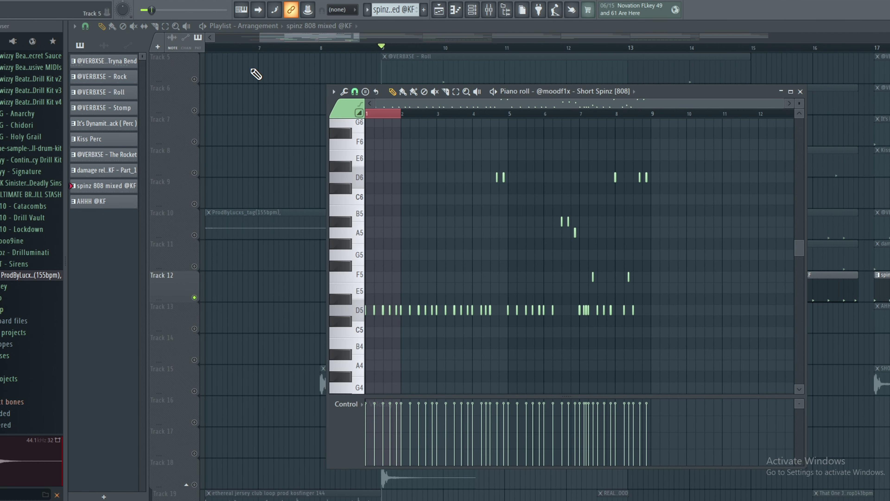
Play the 808 pattern through and examine its rhythm and pitch changes between D5 and D6
key("space")
scroll(392, 295, "up", 3, "ctrl")
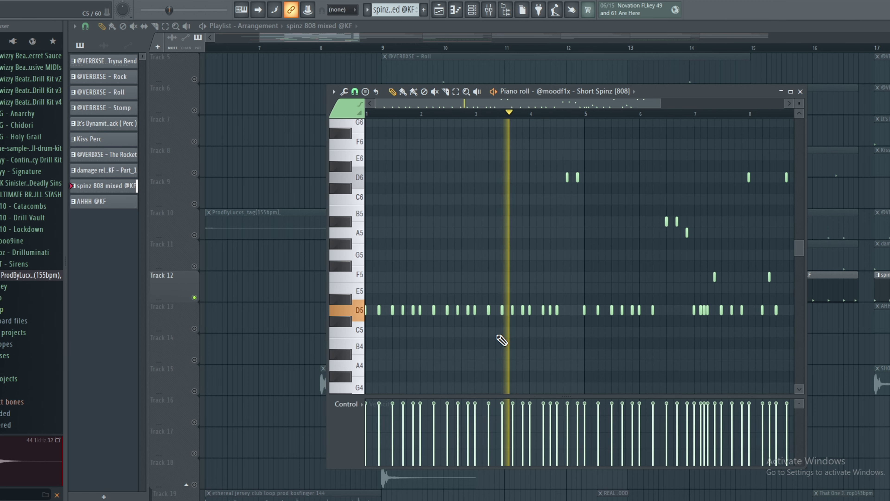
scroll(503, 334, "down", 2, "ctrl")
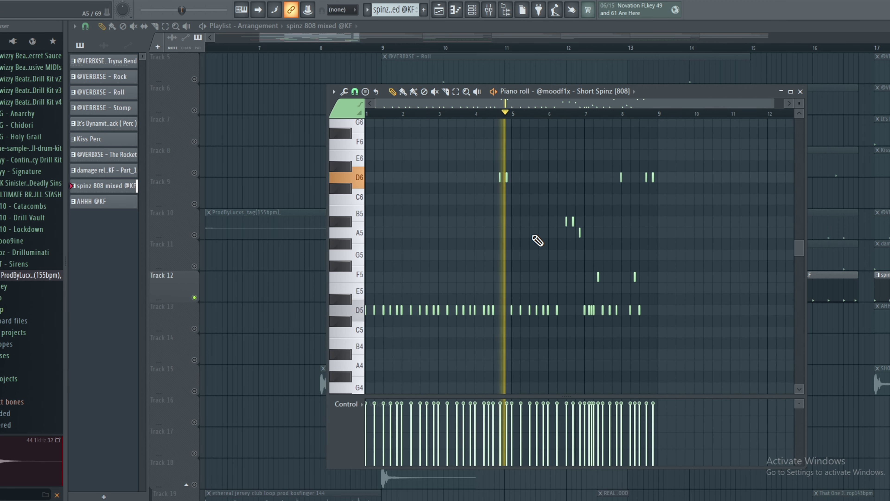
scroll(487, 318, "up", 4, "ctrl")
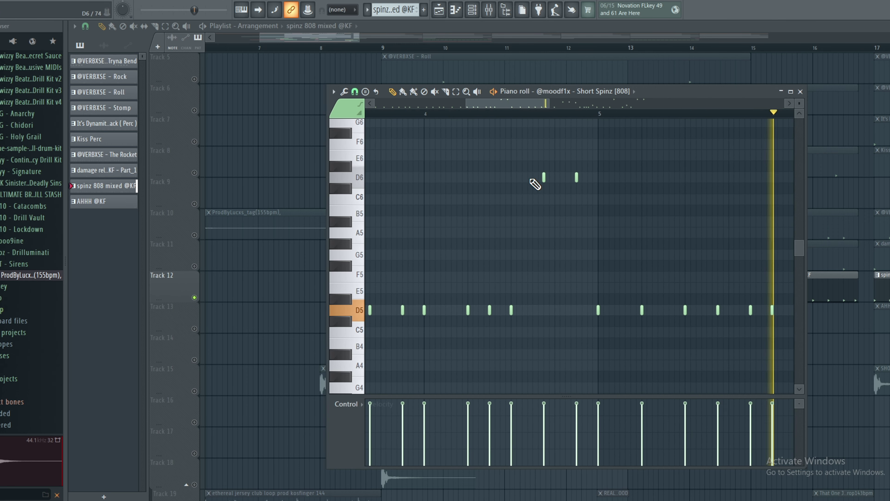
scroll(531, 215, "down", 4, "ctrl")
scroll(721, 255, "up", 3, "ctrl")
scroll(603, 302, "up", 1, "ctrl")
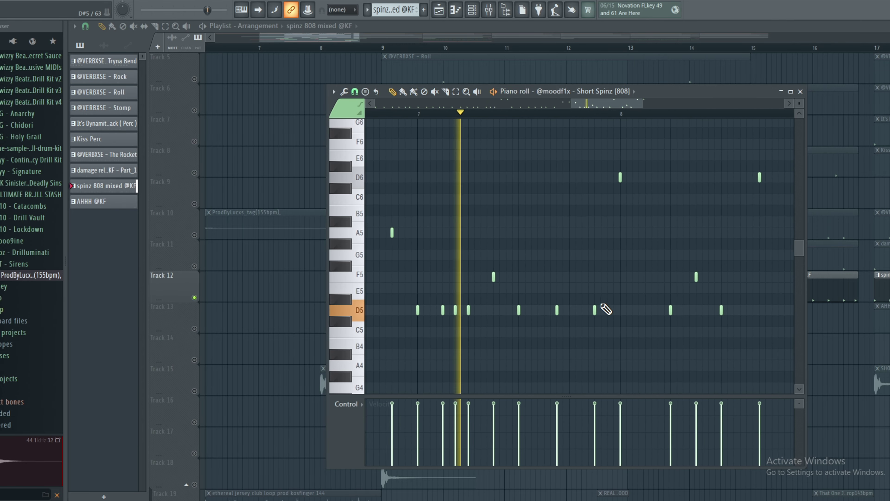
scroll(504, 300, "down", 3, "ctrl")
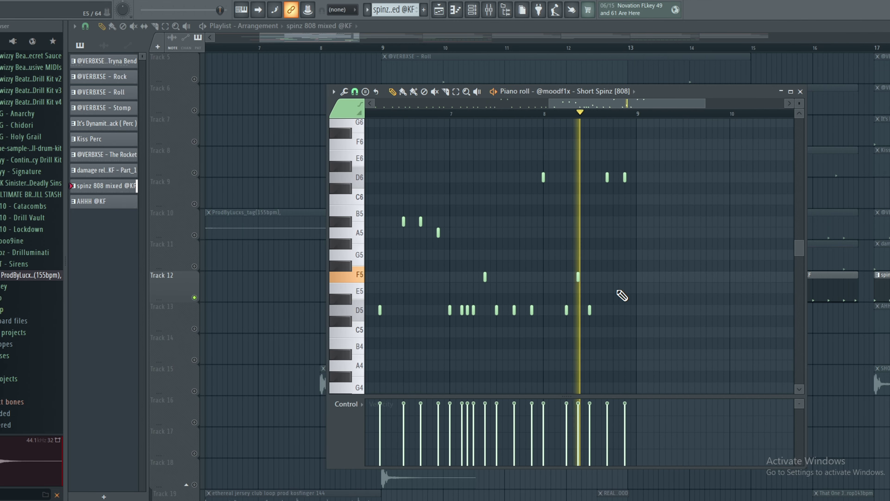
scroll(622, 298, "down", 3, "ctrl")
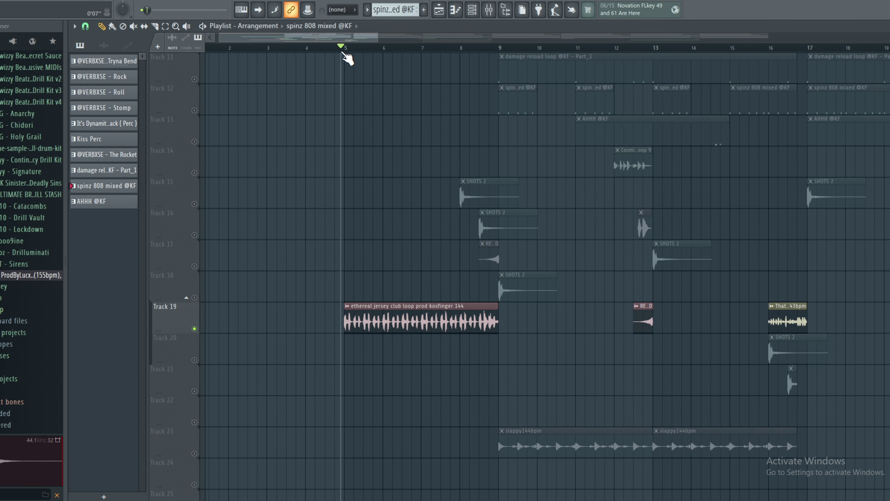
Play the arrangement from the ethereal jersey club loop on Track 19 and unmute Tracks 15 to 18
key("space")
scroll(404, 286, "up", 4)
scroll(421, 275, "down", 3)
scroll(454, 274, "up", 3, "ctrl")
scroll(459, 278, "down", 2, "ctrl")
left_click(194, 234)
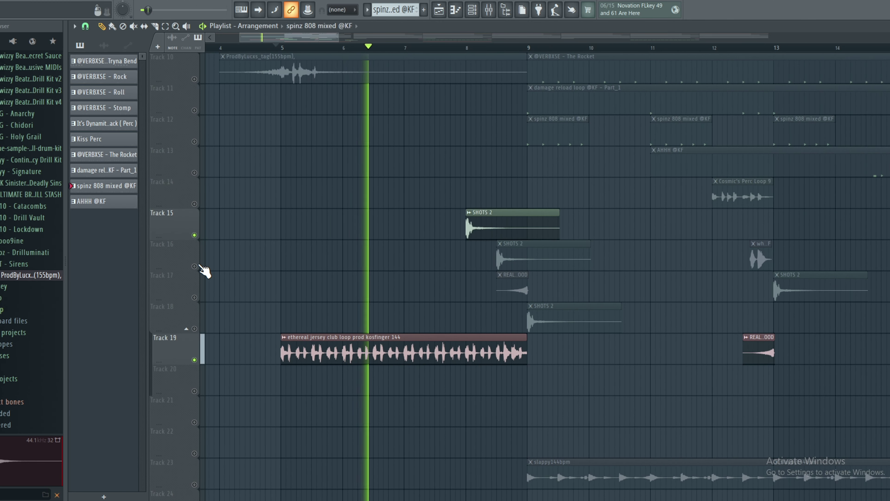
left_click(194, 266)
left_click(195, 297)
left_click(195, 329)
scroll(593, 352, "up", 2, "ctrl")
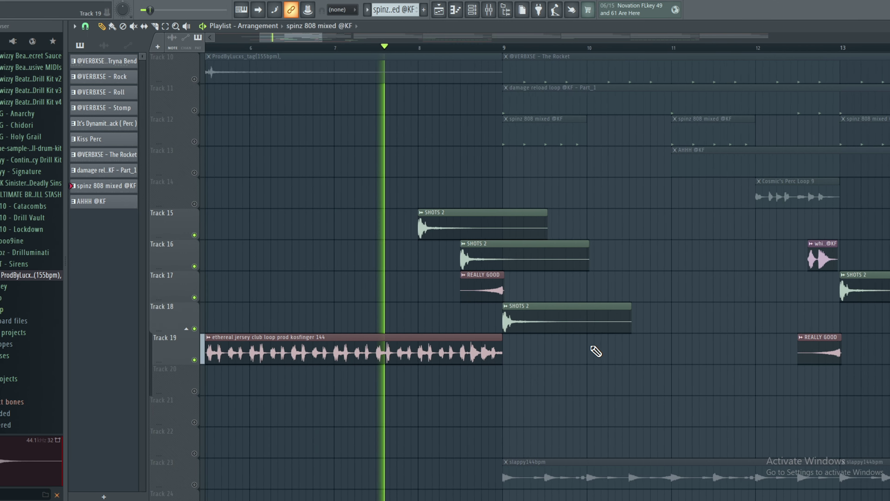
Unmute Track 23 during playback and follow its slappy144bpm loop alongside the SHOTS 2 hits
scroll(419, 383, "down", 1)
left_click(194, 453)
scroll(407, 352, "down", 3, "ctrl")
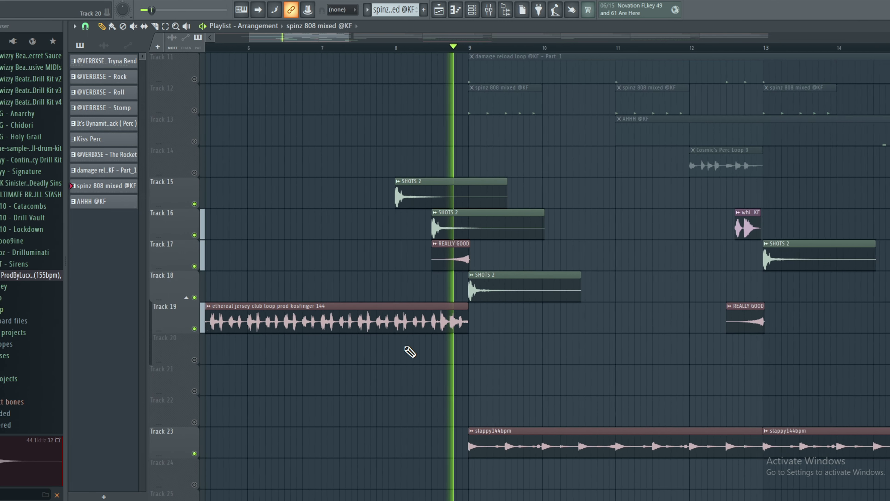
scroll(514, 370, "down", 2)
scroll(498, 377, "up", 4, "ctrl")
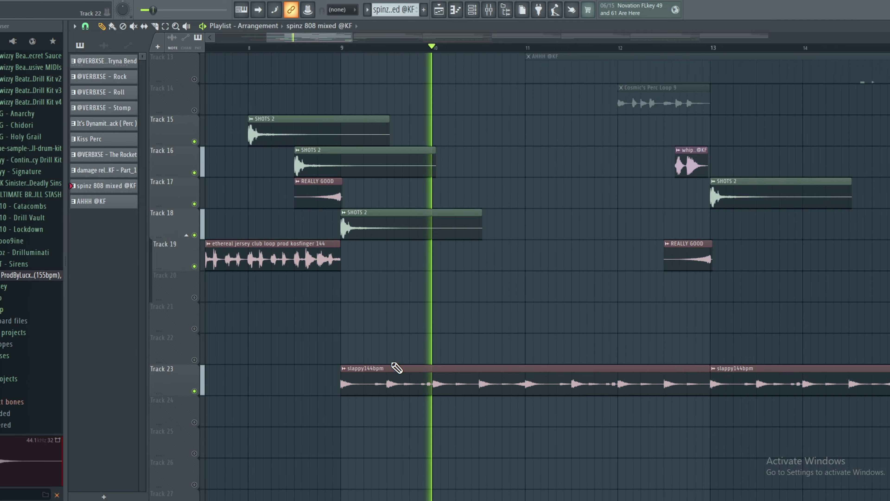
scroll(485, 381, "up", 1)
scroll(484, 381, "up", 1)
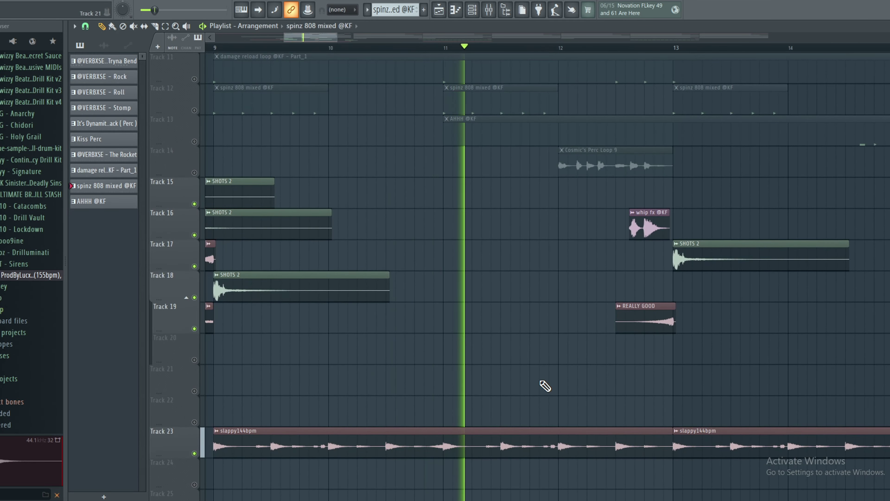
Unmute Track 14 to hear Cosmic's Perc Loop 9 with the effects leading into bar 13
left_click(194, 172)
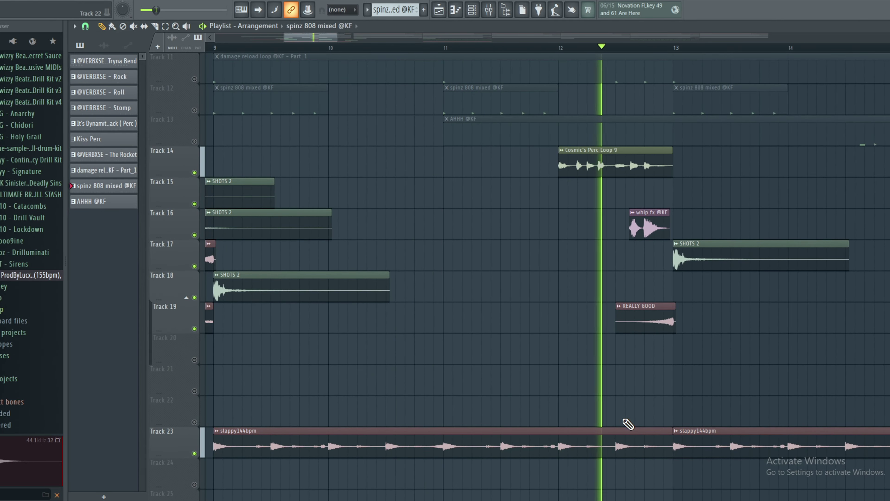
scroll(566, 295, "down", 4, "ctrl")
scroll(603, 293, "up", 2, "ctrl")
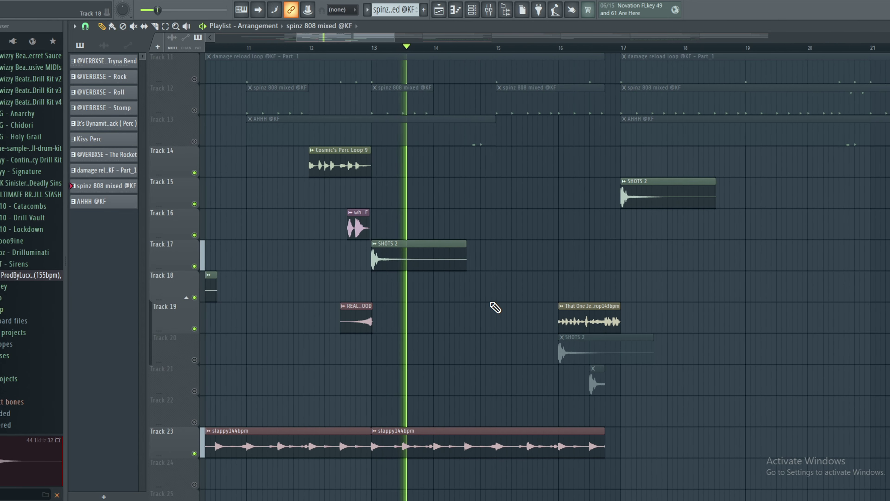
scroll(500, 309, "down", 1, "ctrl")
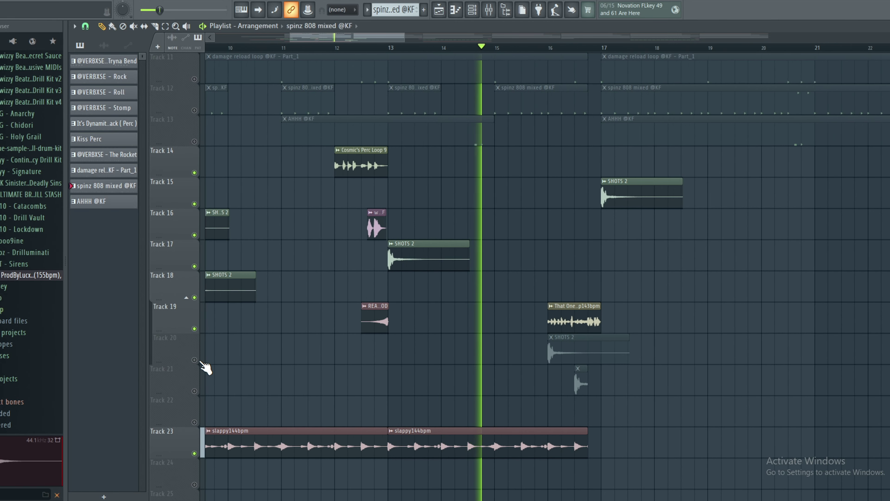
Unmute Tracks 20 and 21 to hear their SHOTS 2 clips with the That One Jersey Drop loop
left_click(194, 359)
left_click(194, 391)
scroll(602, 342, "up", 3, "ctrl")
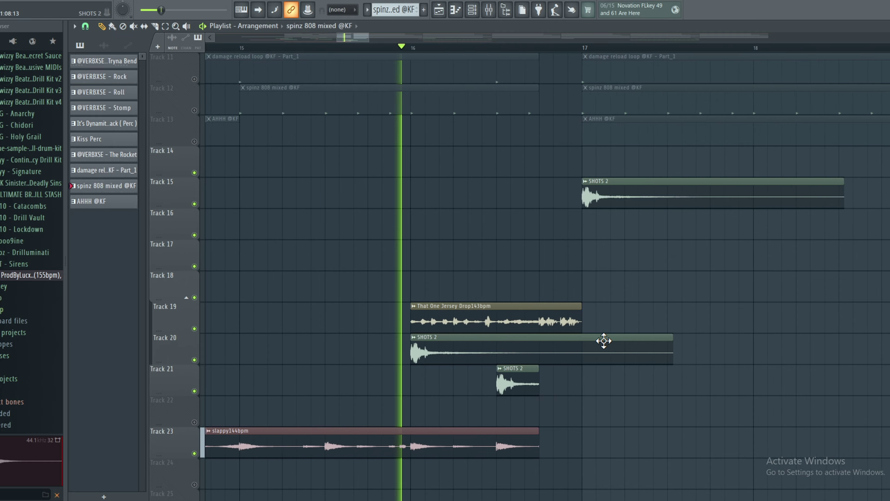
scroll(542, 322, "down", 2, "ctrl")
scroll(542, 323, "down", 1, "ctrl")
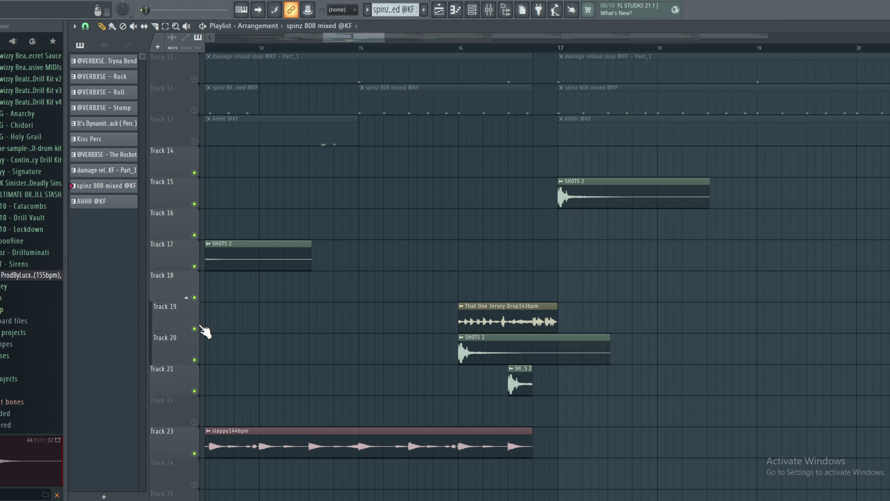
scroll(483, 268, "down", 5, "ctrl")
scroll(345, 255, "up", 1)
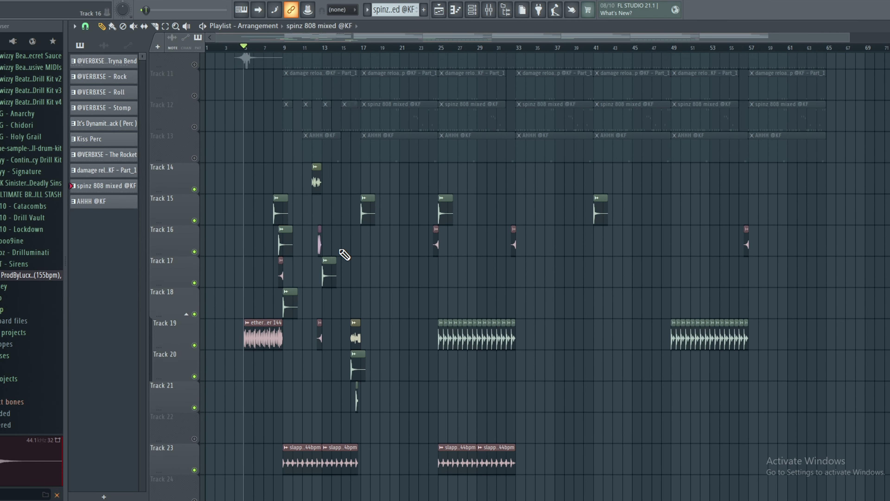
scroll(345, 255, "up", 5)
scroll(312, 328, "up", 3, "ctrl")
left_click(195, 329)
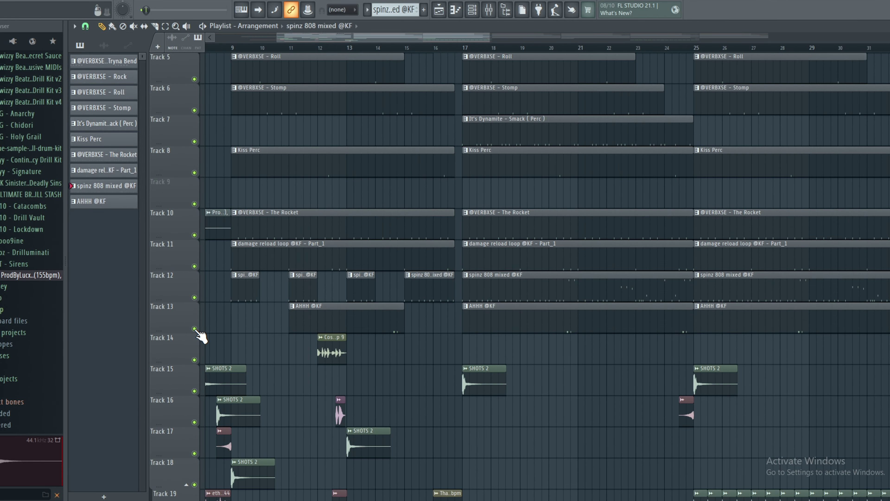
right_click(195, 329)
scroll(487, 318, "up", 2, "ctrl")
double_click(487, 318)
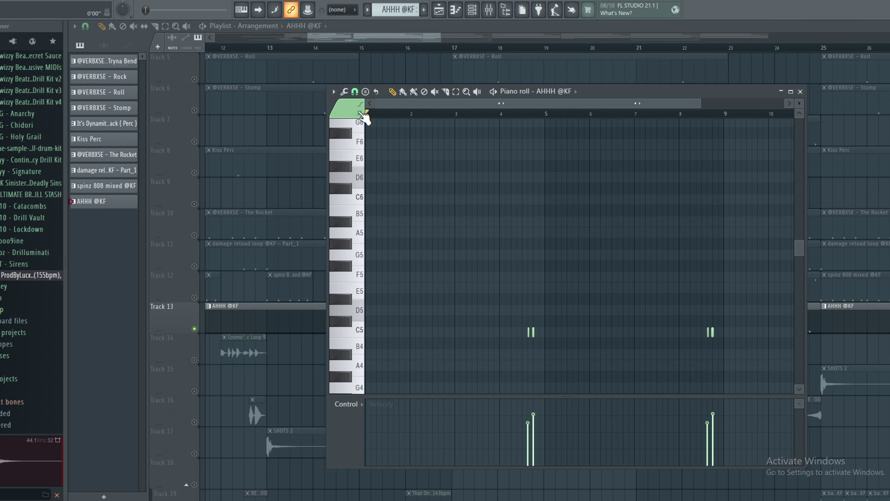
scroll(545, 321, "up", 5, "ctrl")
scroll(504, 324, "down", 4, "ctrl")
scroll(505, 320, "down", 2, "ctrl")
scroll(680, 280, "up", 3, "ctrl")
left_click(583, 116)
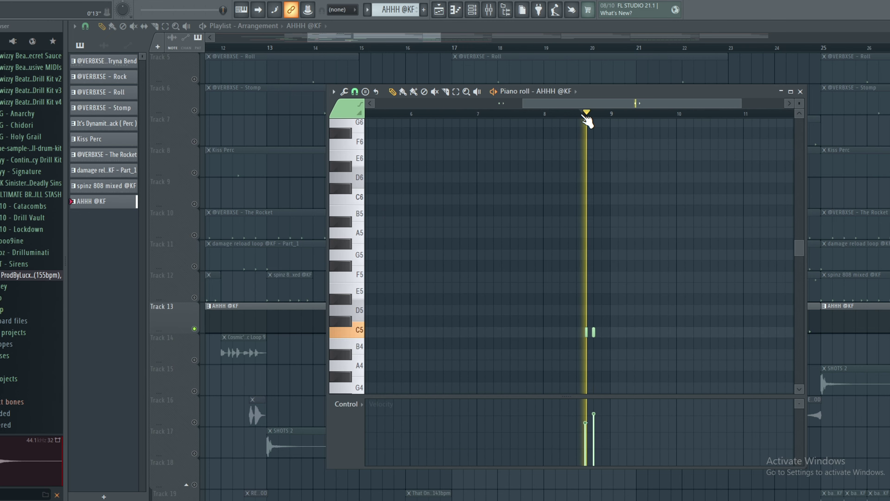
left_click(800, 92)
Open the It's Dynamite - Smack ( Perc ) pattern in the piano roll and view its full note sequence
scroll(565, 205, "up", 4)
double_click(575, 263)
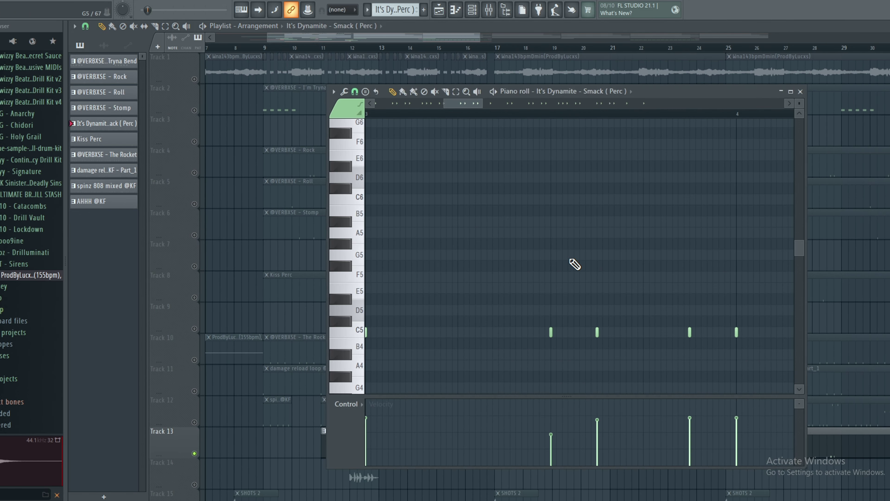
scroll(494, 189, "down", 3)
scroll(513, 181, "down", 3)
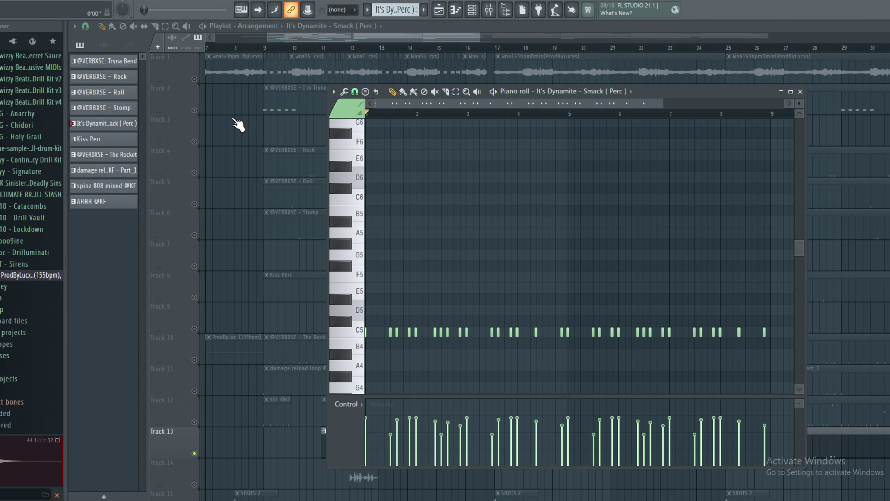
Play the It's Dynamite - Smack ( Perc ) pattern to review its note placement, and close the piano roll
scroll(396, 319, "up", 3)
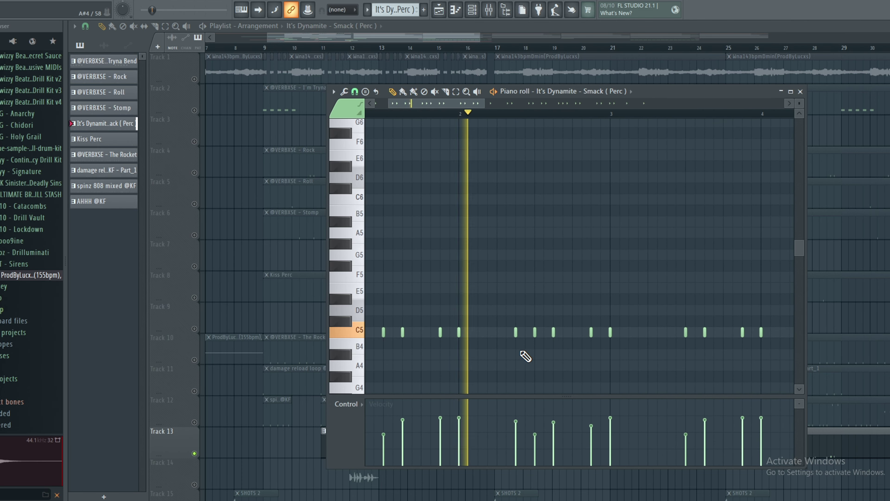
scroll(546, 336, "down", 3)
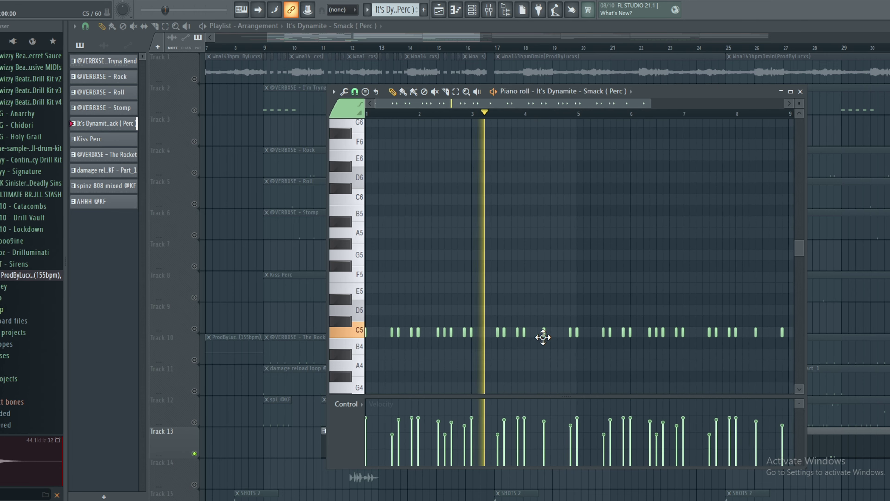
scroll(534, 350, "up", 3)
scroll(460, 325, "down", 3)
scroll(544, 365, "up", 2)
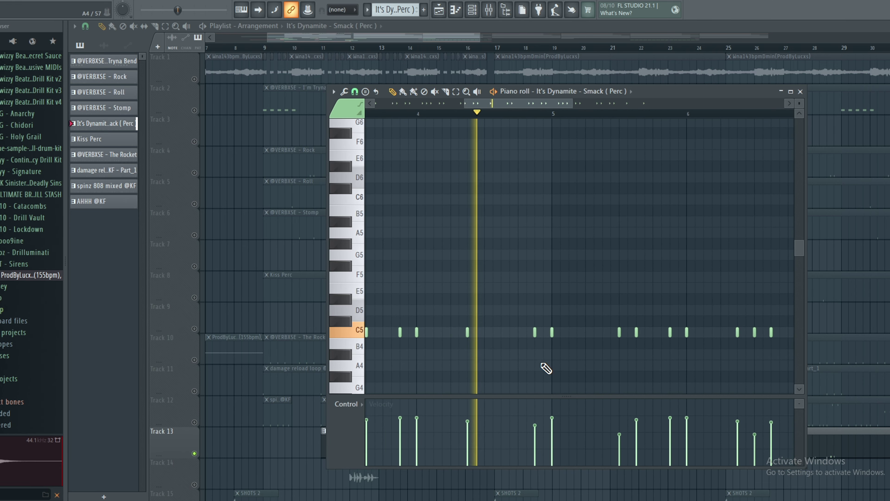
scroll(476, 335, "down", 3)
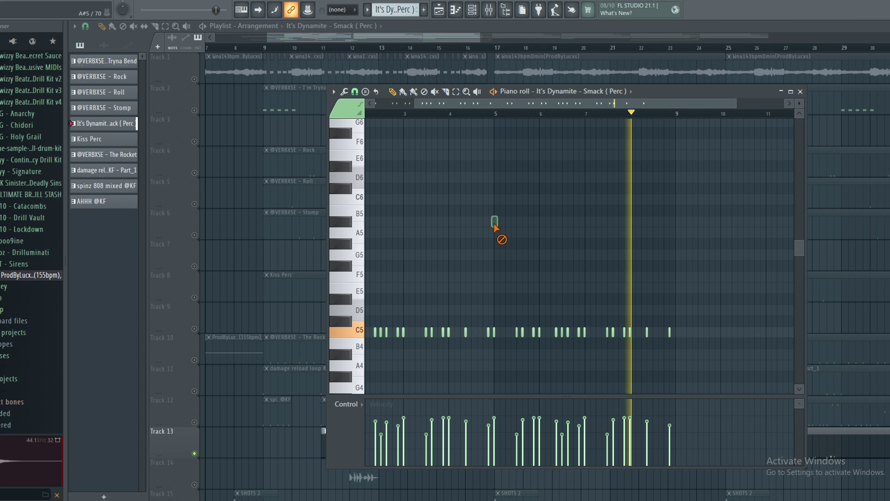
left_click(802, 92)
Release the Track 13 solo and mute the effect and loop clips on Tracks 14 to 21 and Track 23
scroll(533, 221, "down", 3)
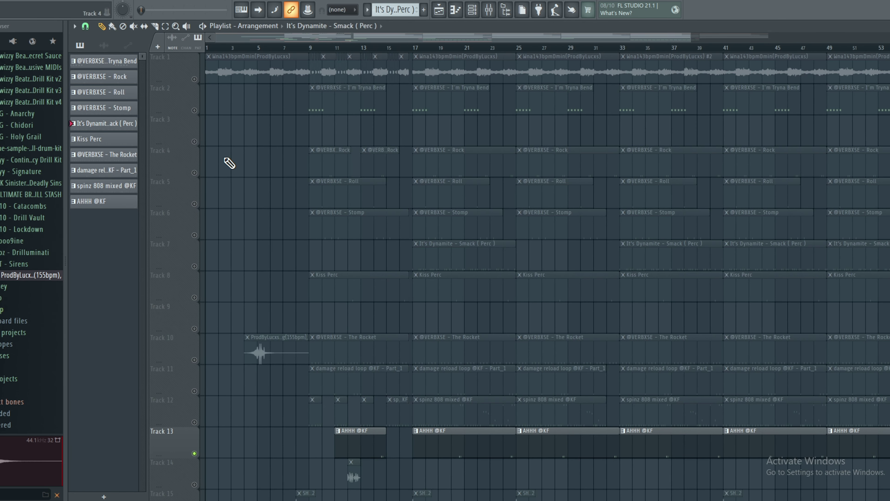
scroll(294, 235, "down", 7)
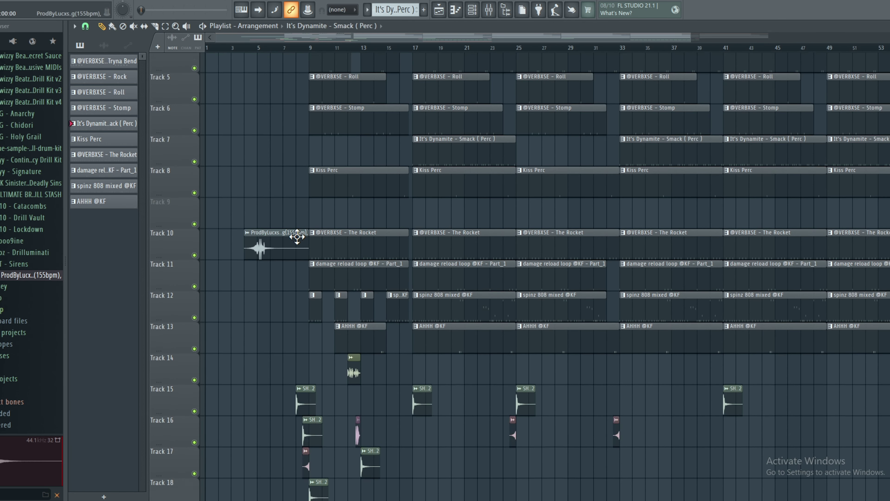
scroll(304, 245, "up", 2)
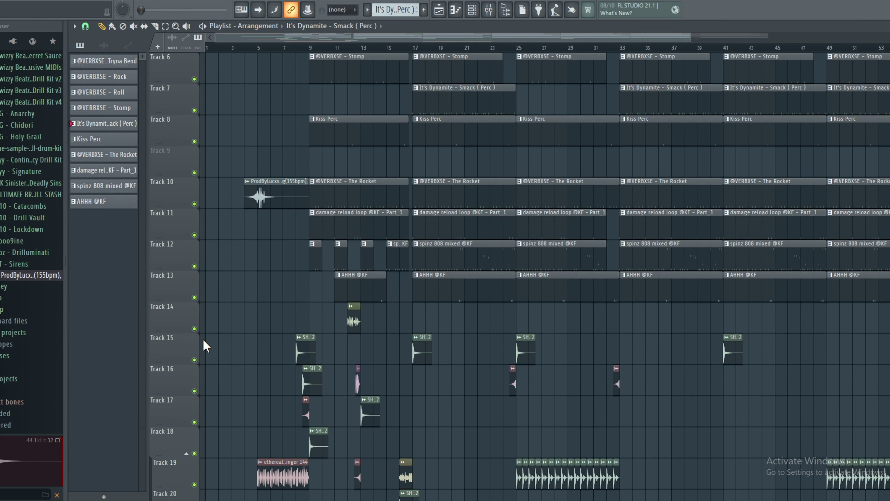
left_click(192, 451)
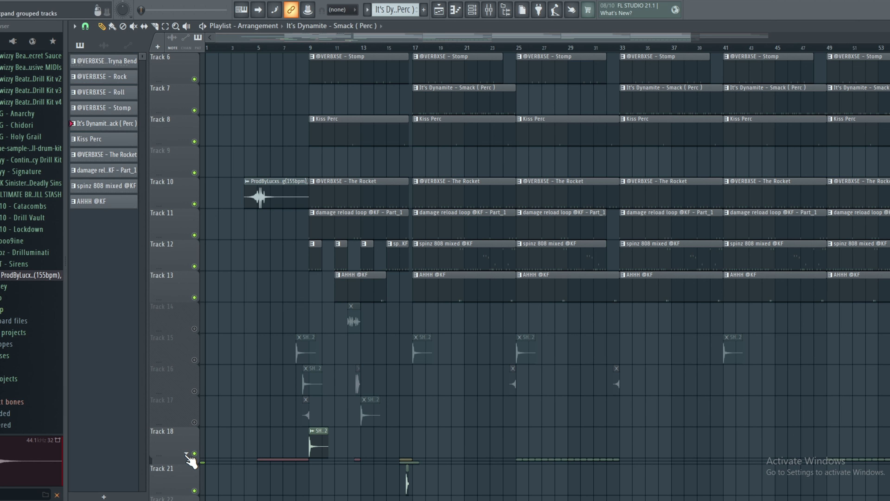
left_click(187, 454)
scroll(264, 427, "down", 3)
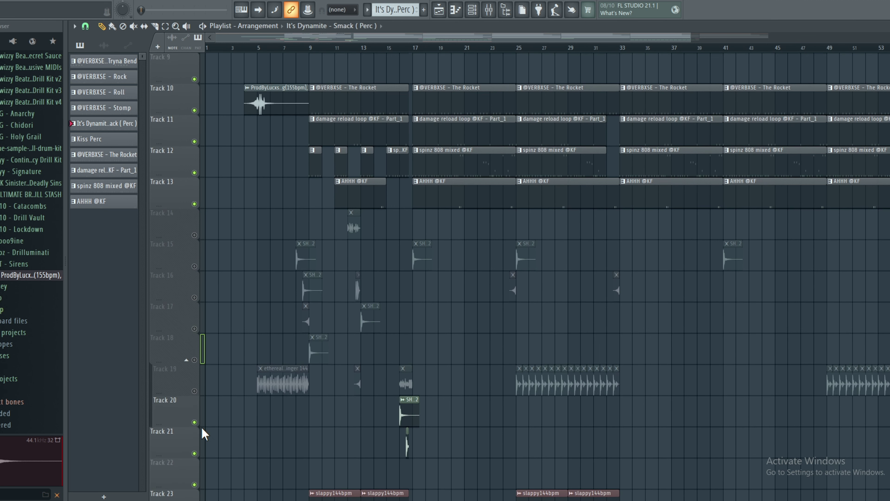
scroll(251, 427, "down", 6)
left_click(195, 328)
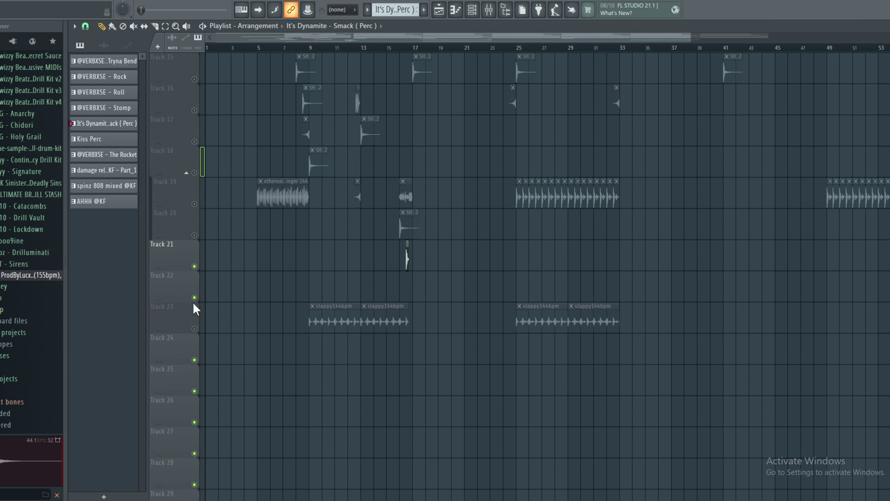
left_click(194, 266)
scroll(333, 229, "up", 8)
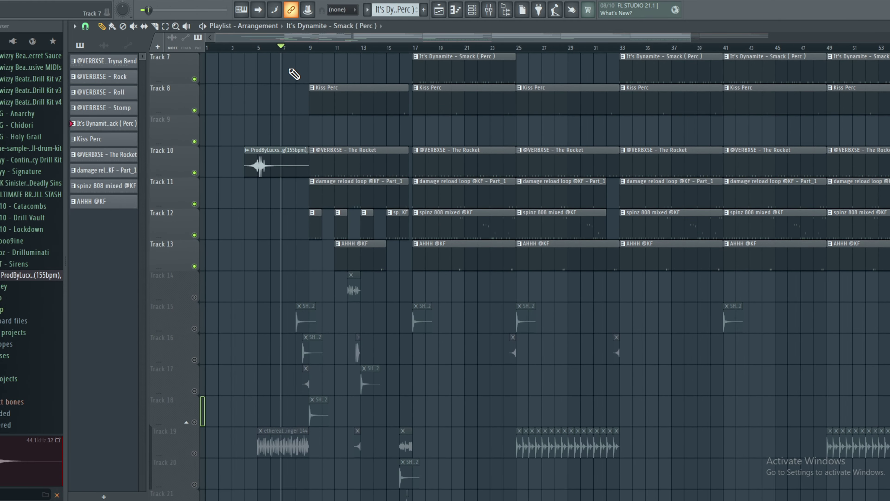
Play the drum, percussion and 808 patterns without melody or effects from about bar 7 to bar 27, and stop playback
key("space")
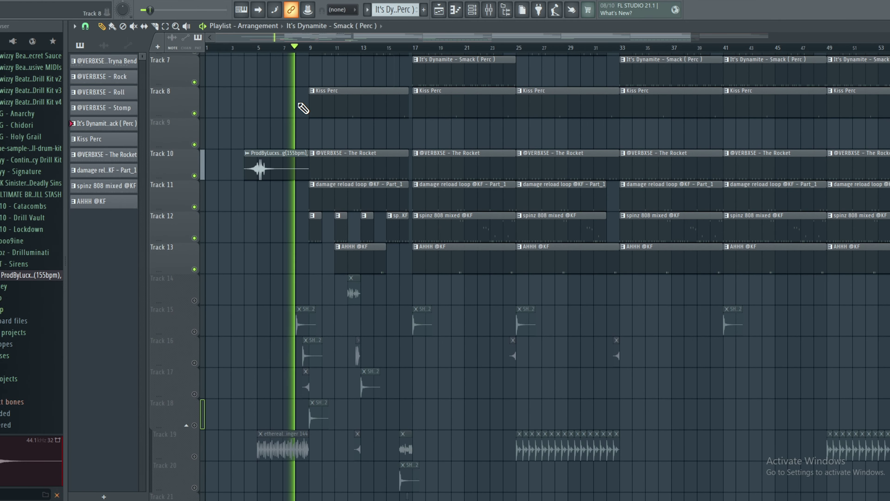
scroll(310, 199, "up", 3)
scroll(310, 199, "up", 3)
scroll(330, 230, "up", 3)
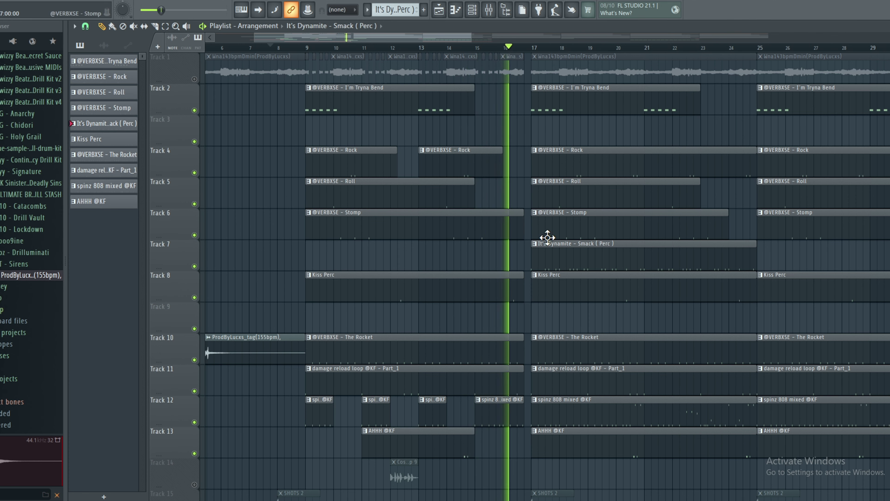
scroll(562, 323, "up", 3)
scroll(545, 324, "down", 1)
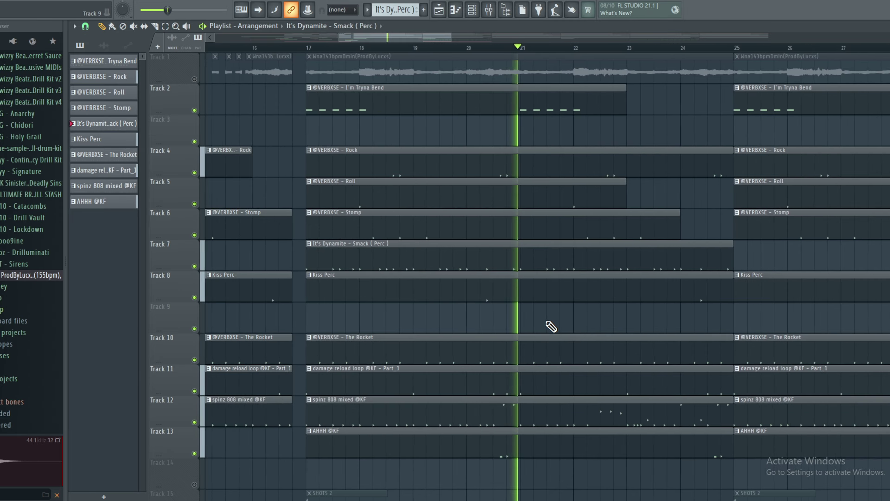
scroll(544, 327, "down", 3)
scroll(528, 320, "down", 4)
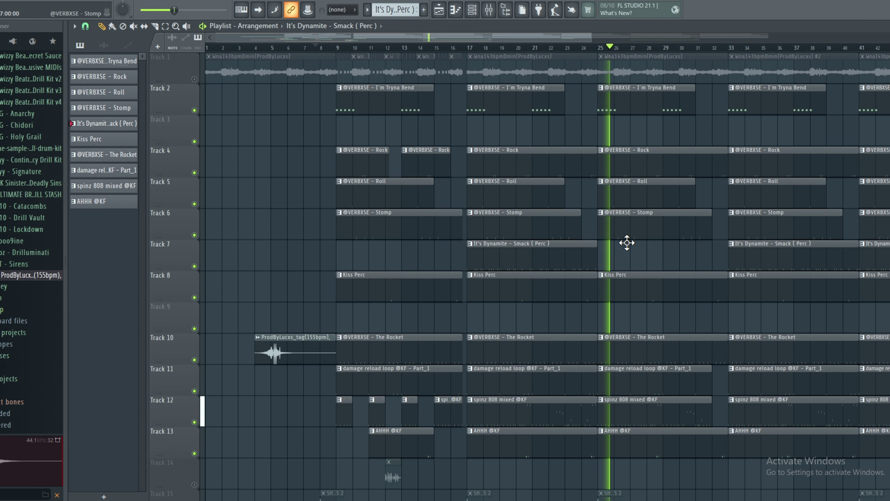
scroll(648, 228, "down", 6)
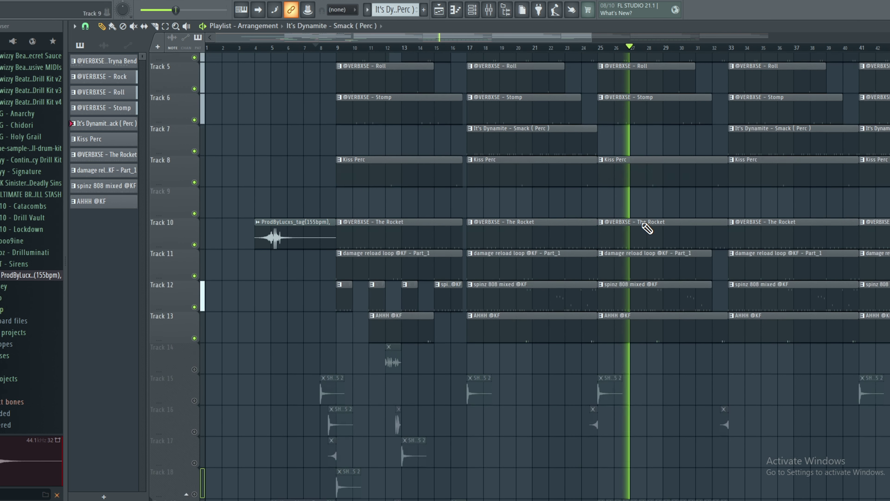
key("space")
Unmute the effect and loop tracks from Track 14 downward, keeping the Track 1 melody muted
left_click(196, 268, "shift")
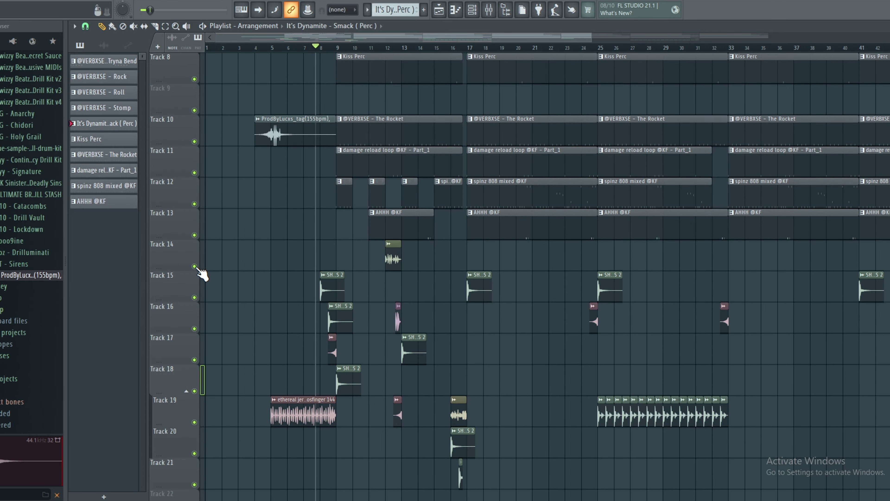
scroll(249, 186, "up", 6)
left_click(196, 80)
scroll(378, 248, "down", 4)
scroll(377, 248, "down", 7)
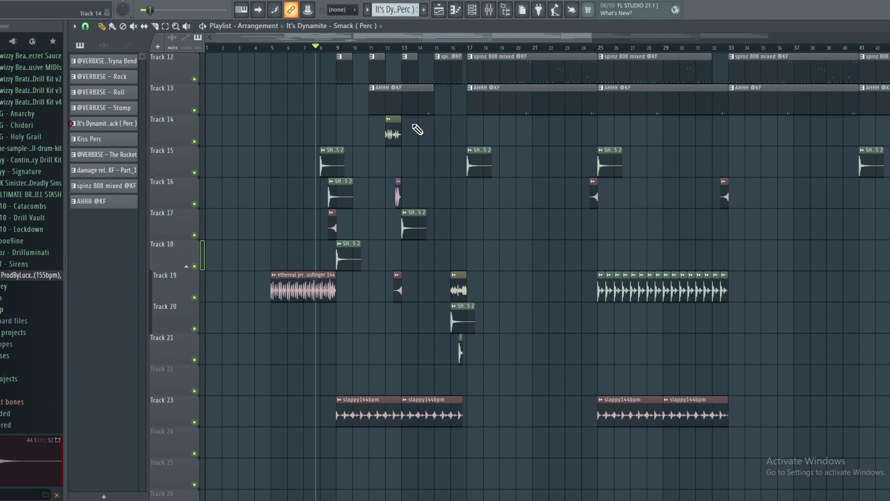
scroll(298, 249, "up", 5)
scroll(390, 261, "down", 5)
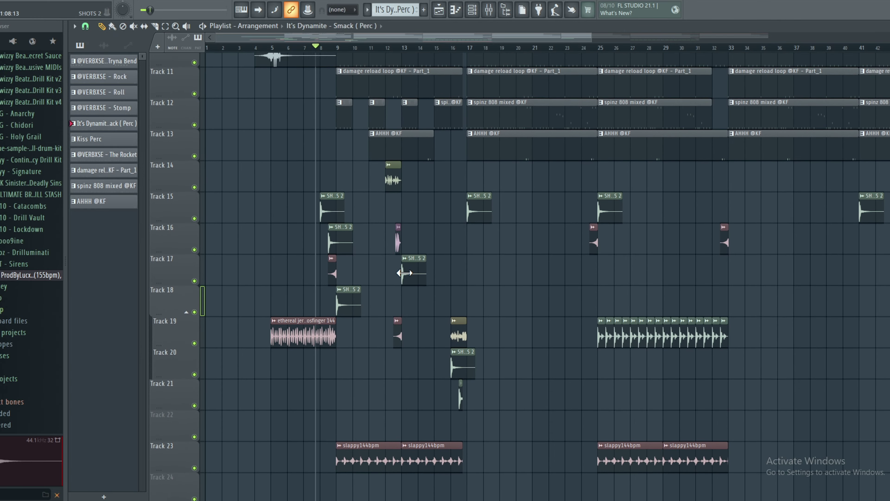
Play the drums with the effects and loops from about bar 7, following their clips up to bar 17
key("space")
scroll(327, 266, "up", 4)
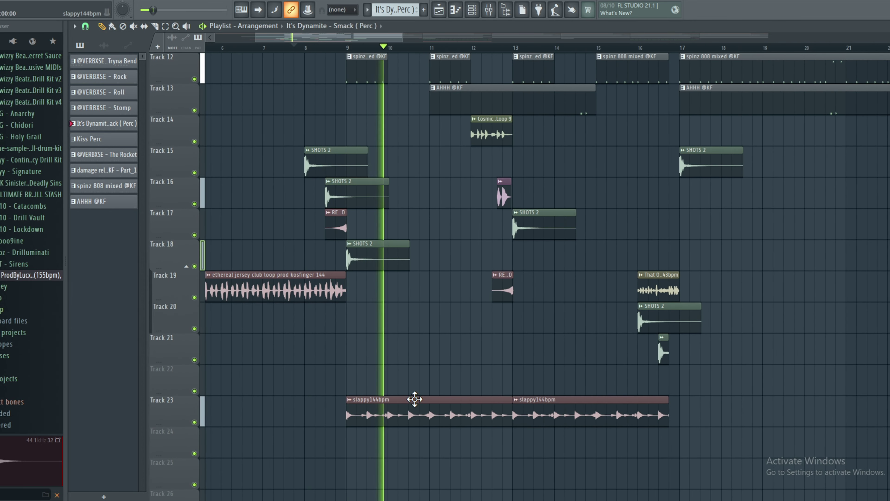
scroll(501, 295, "up", 1)
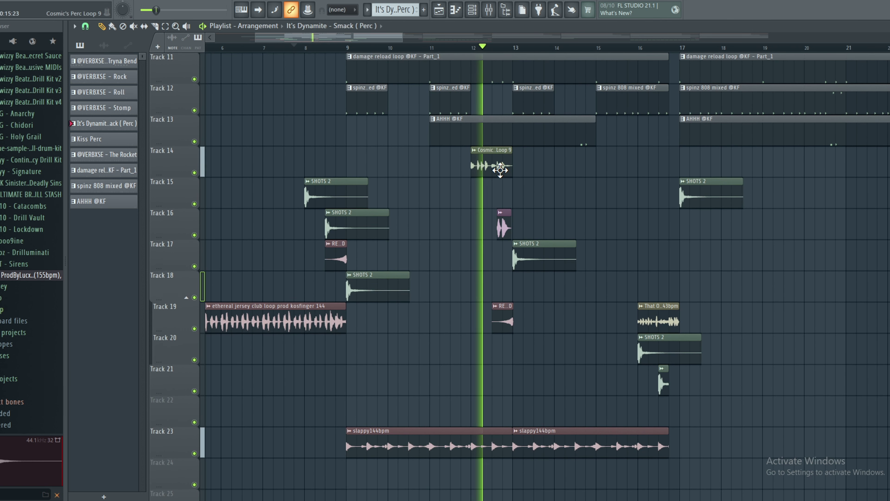
scroll(503, 315, "down", 2)
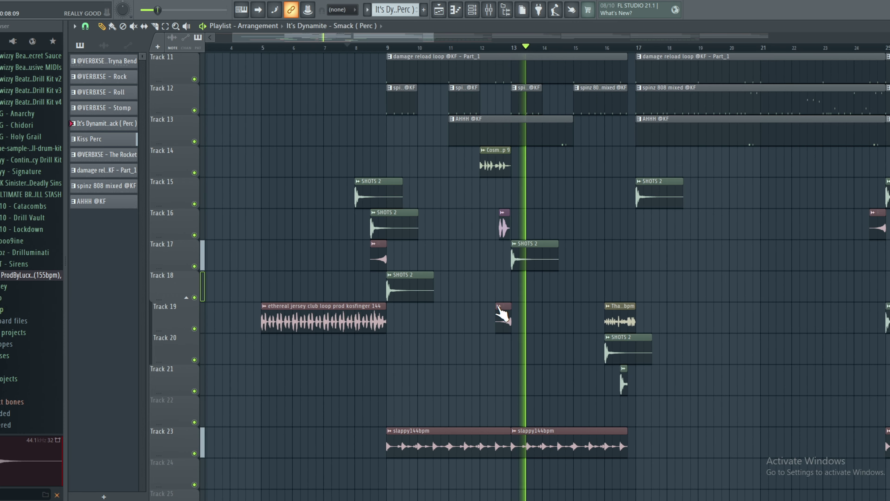
scroll(683, 339, "up", 3)
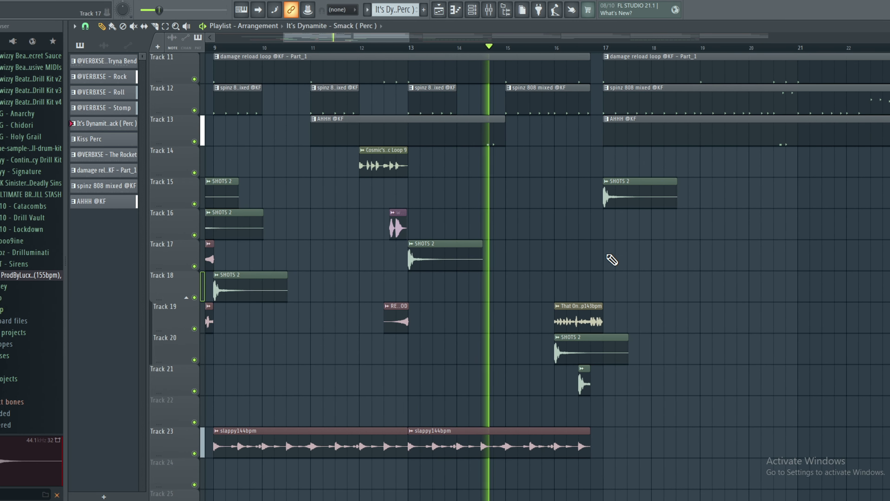
scroll(680, 341, "up", 1)
scroll(679, 343, "up", 2)
scroll(660, 346, "up", 2)
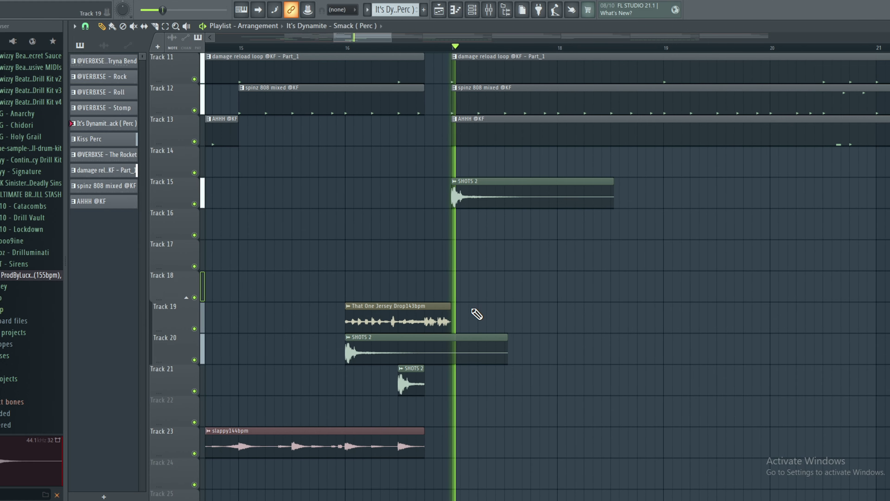
Continue listening from bar 17 to bar 25, examining the drum patterns and the effects leading into the next section
scroll(370, 272, "down", 5)
scroll(362, 264, "down", 1)
scroll(645, 314, "up", 2)
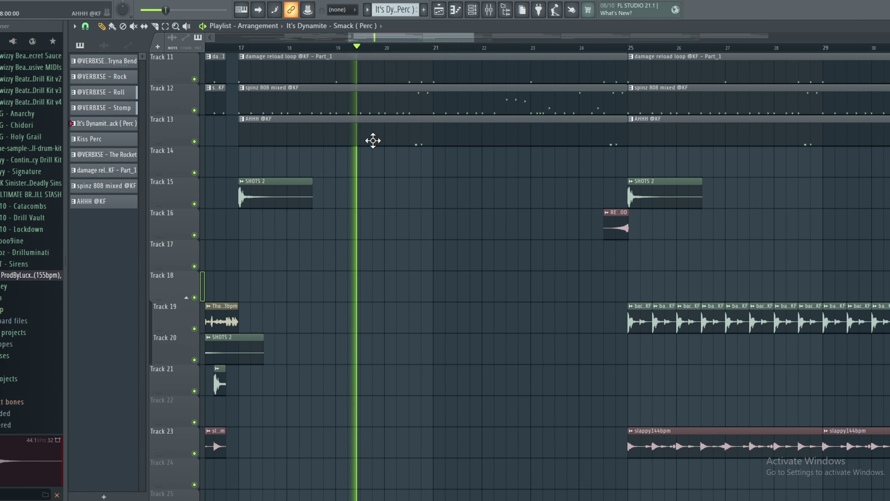
scroll(400, 266, "up", 4)
scroll(470, 284, "down", 5)
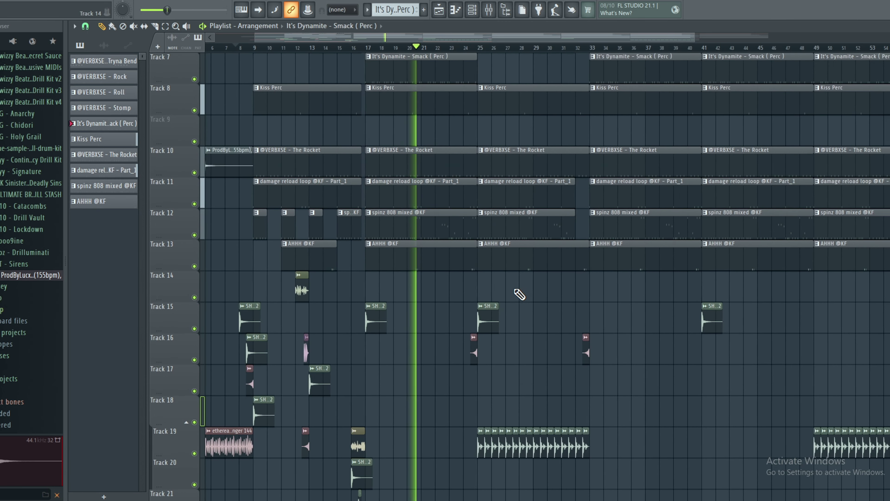
scroll(526, 291, "up", 6)
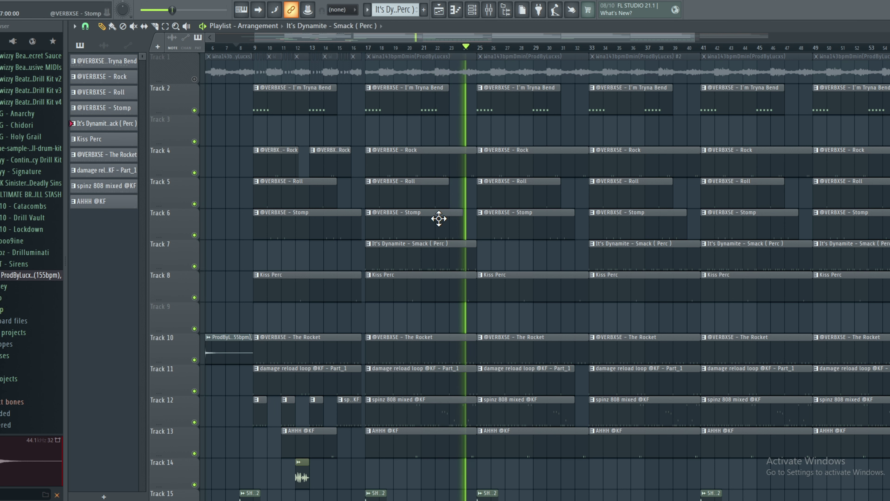
scroll(530, 312, "down", 10)
scroll(543, 311, "up", 5)
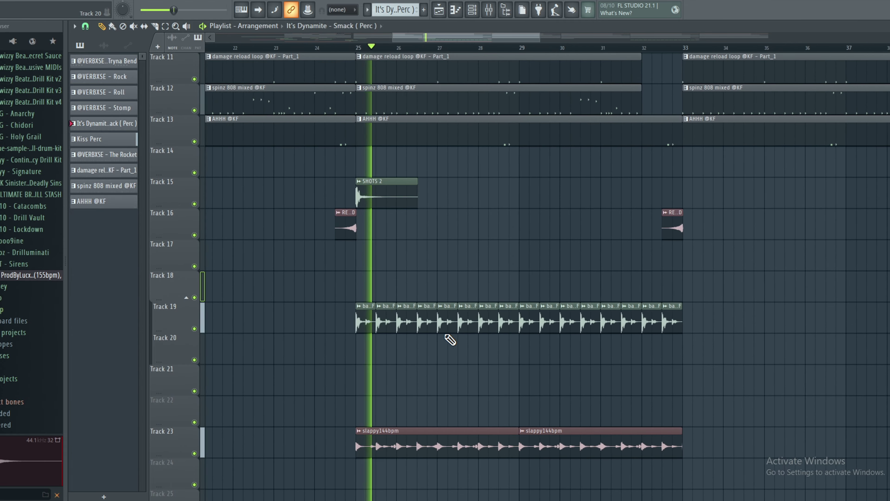
Review the repeated Track 19 clips and Track 23 slappy144bpm loops from bar 25 to bar 33, and stop playback
scroll(439, 329, "down", 3)
scroll(342, 271, "up", 3)
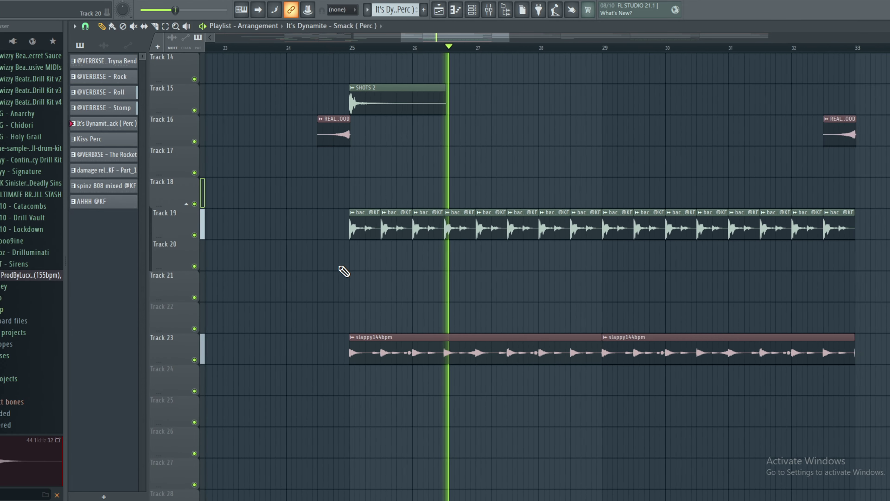
scroll(421, 274, "down", 3)
scroll(533, 281, "up", 4)
scroll(491, 281, "up", 1)
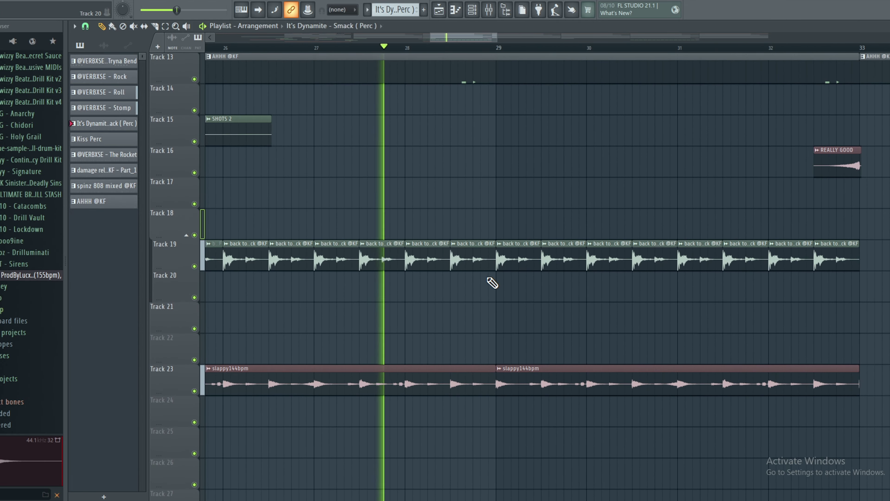
scroll(485, 293, "up", 1)
scroll(485, 294, "down", 4)
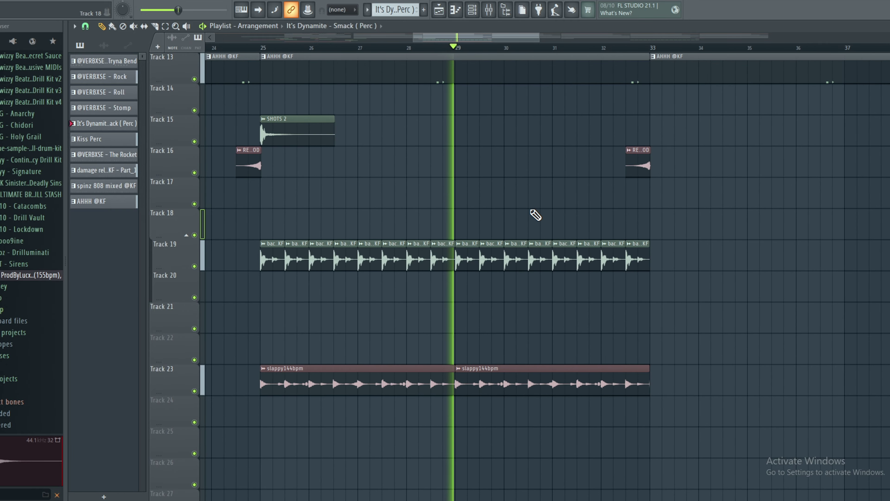
scroll(443, 197, "up", 1)
scroll(421, 191, "down", 4)
scroll(507, 219, "up", 2)
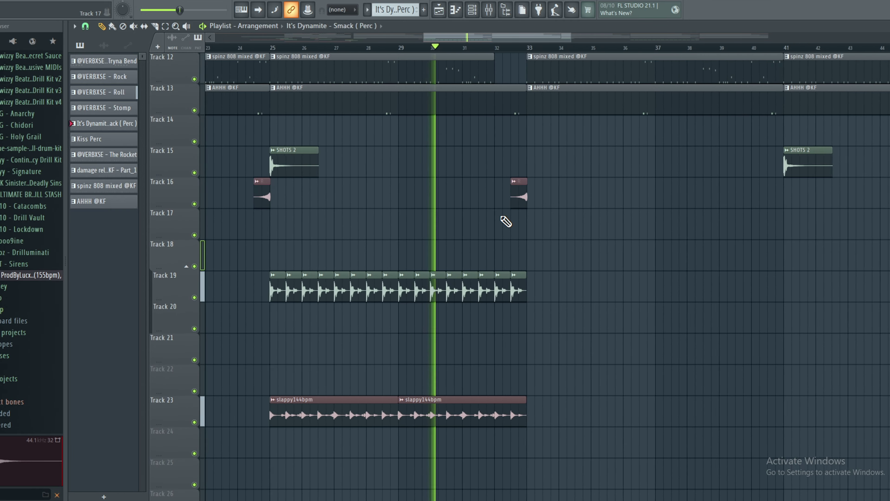
scroll(533, 239, "down", 5)
scroll(532, 233, "down", 3)
scroll(532, 233, "up", 7)
key("space")
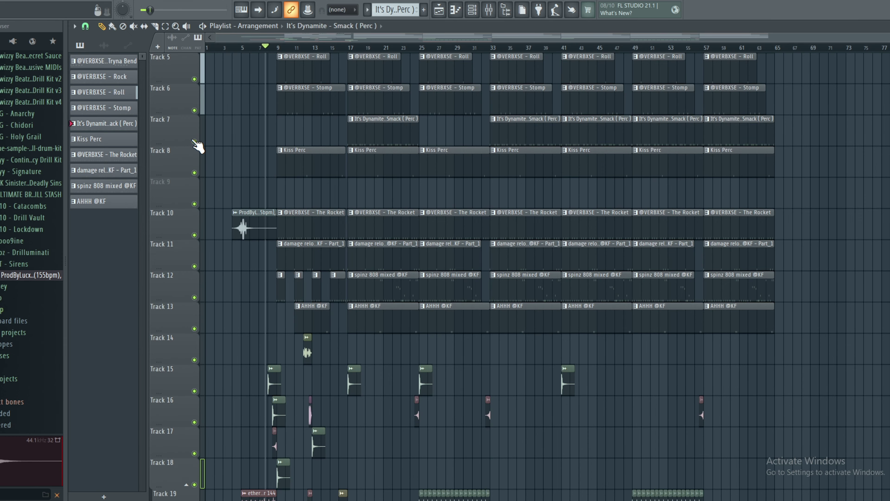
Unmute the Track 1 melody and play the complete arrangement from bar 1
scroll(218, 144, "up", 4)
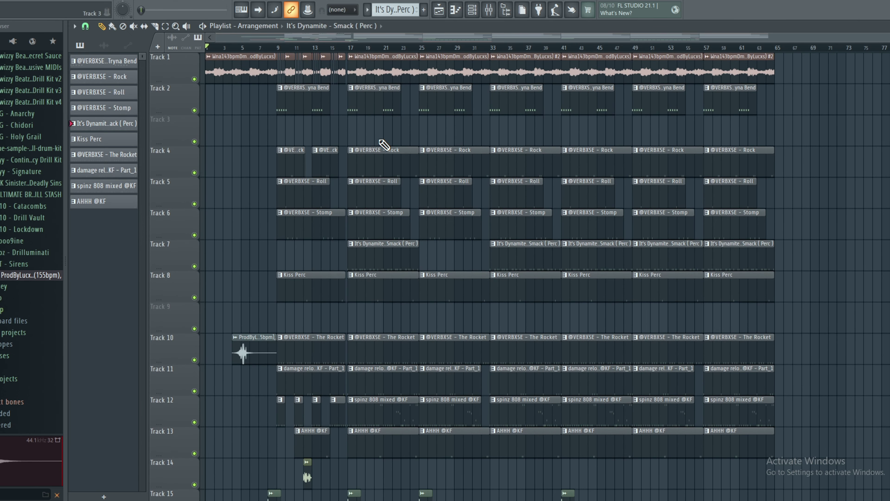
key("space")
left_click(257, 137)
right_click(265, 137)
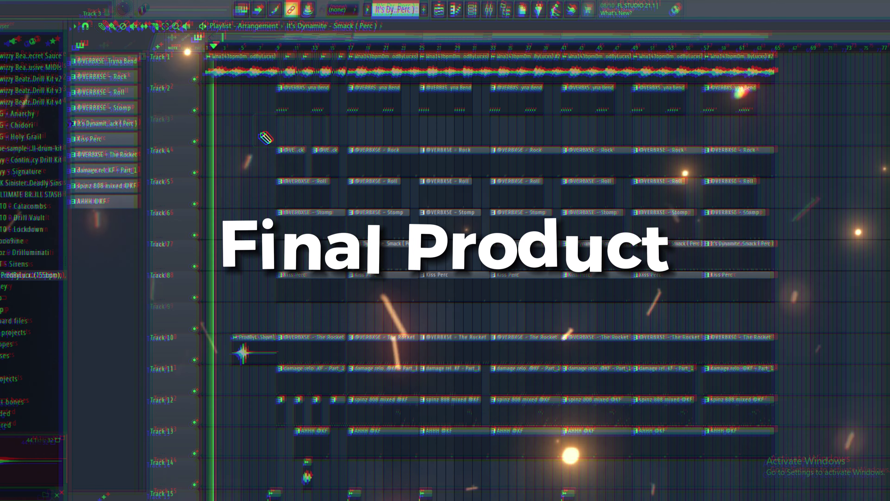